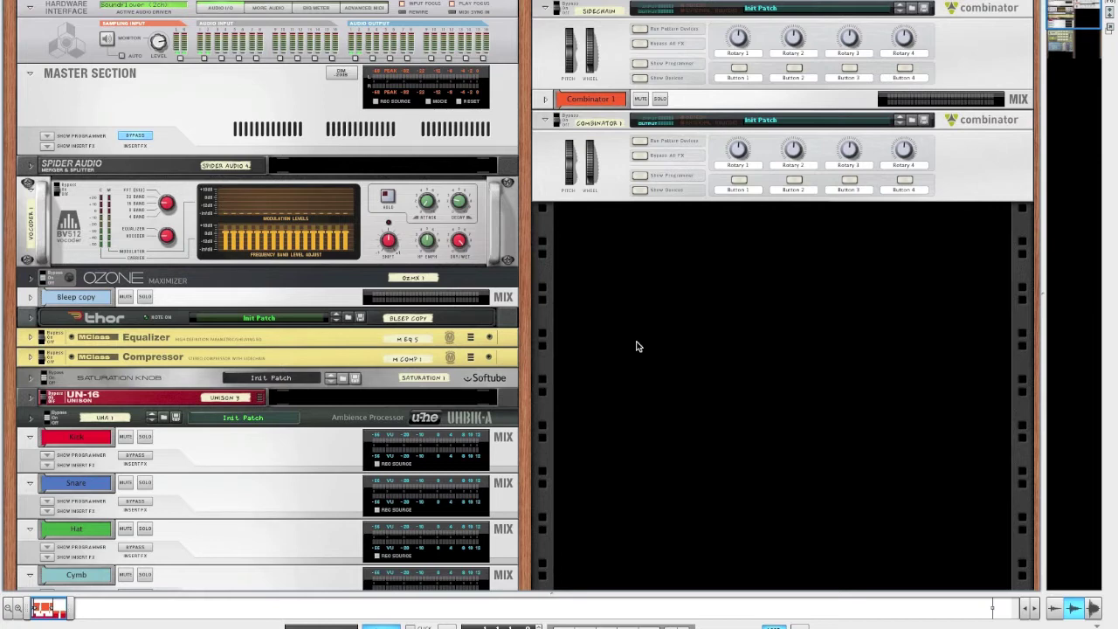
Play the song briefly, then delete the lower empty Combinator
key("space")
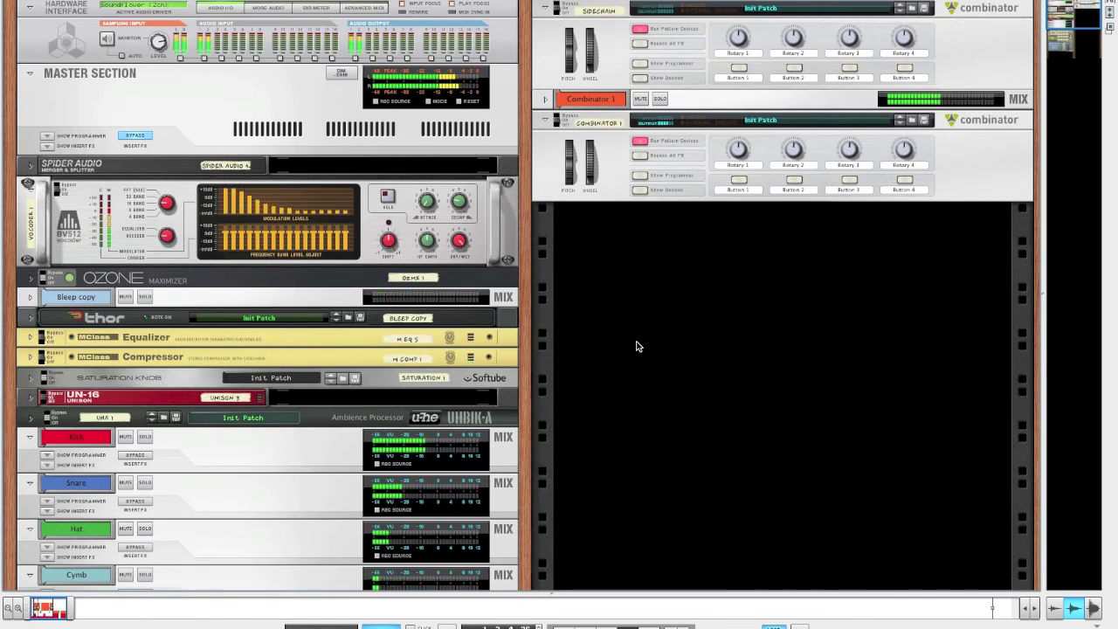
key("space")
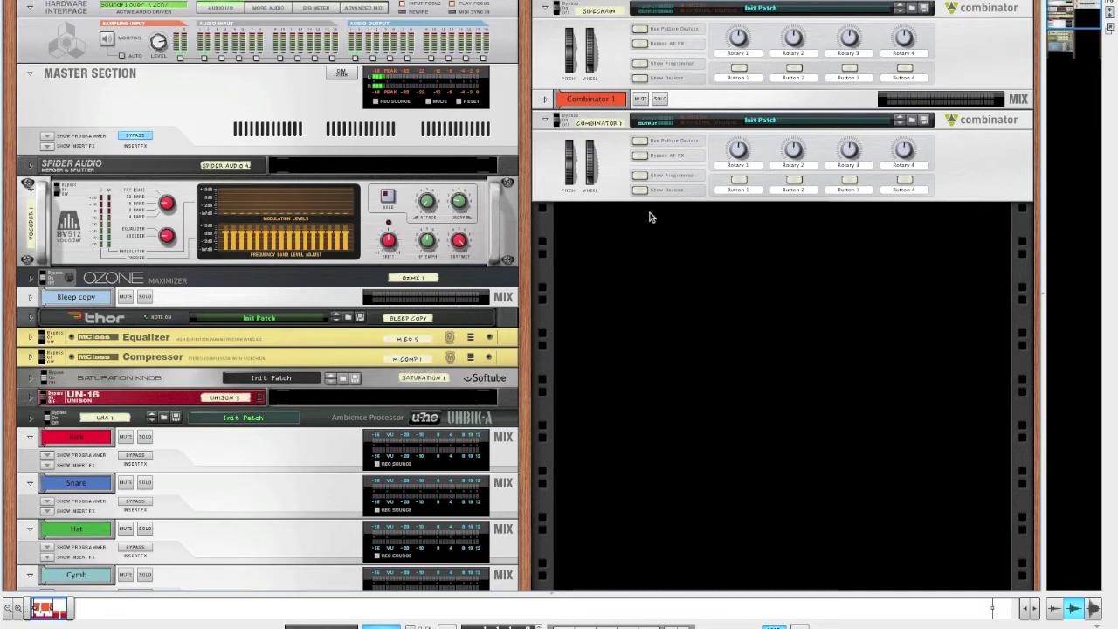
left_click(625, 199)
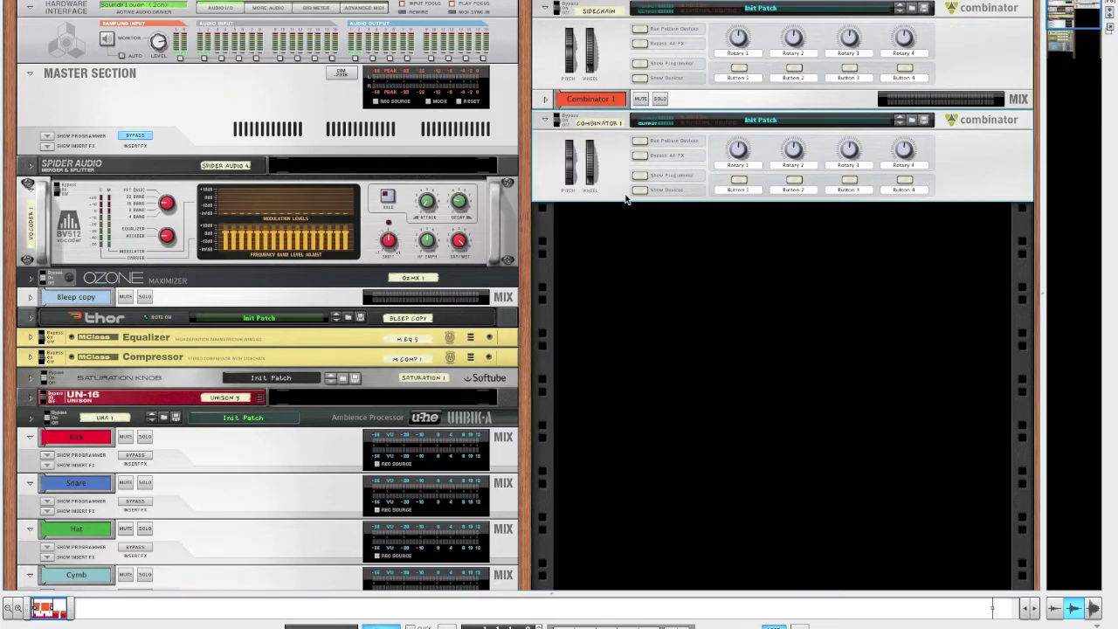
key("Delete")
Add a Thor synth with its programmer shown and Osc 1 set to Phase Modulation
right_click(650, 133)
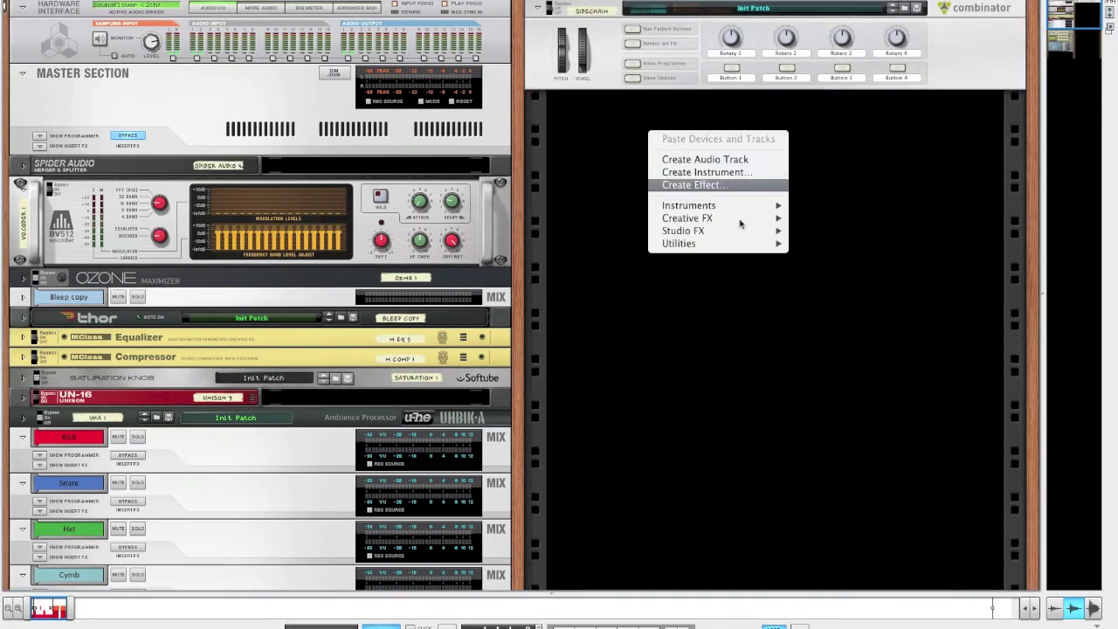
key("Escape")
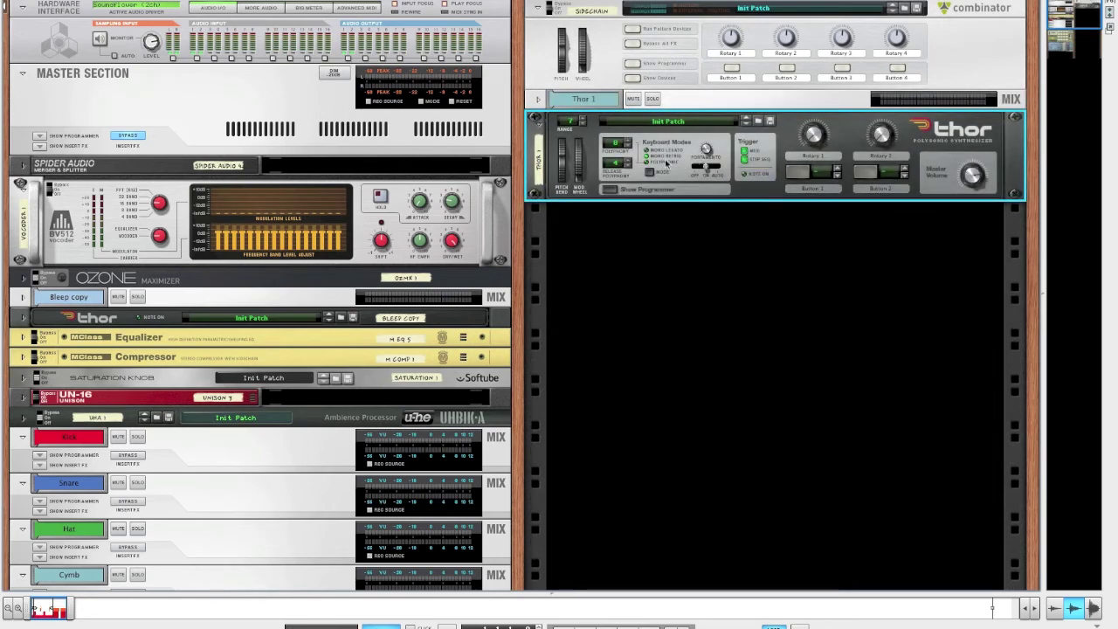
left_click(618, 189)
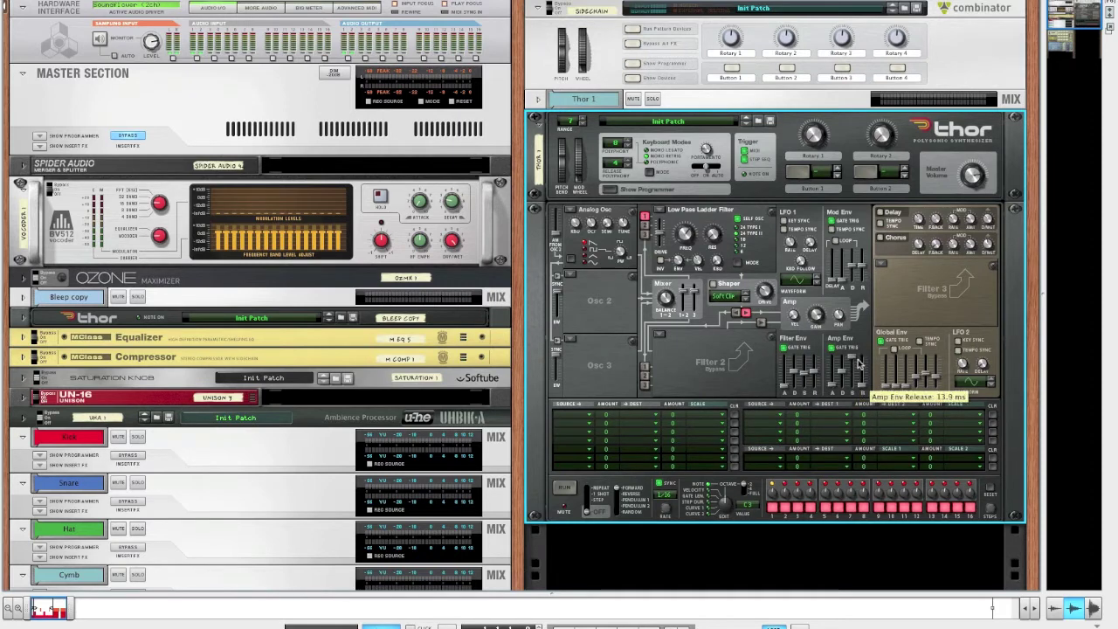
left_click(574, 214)
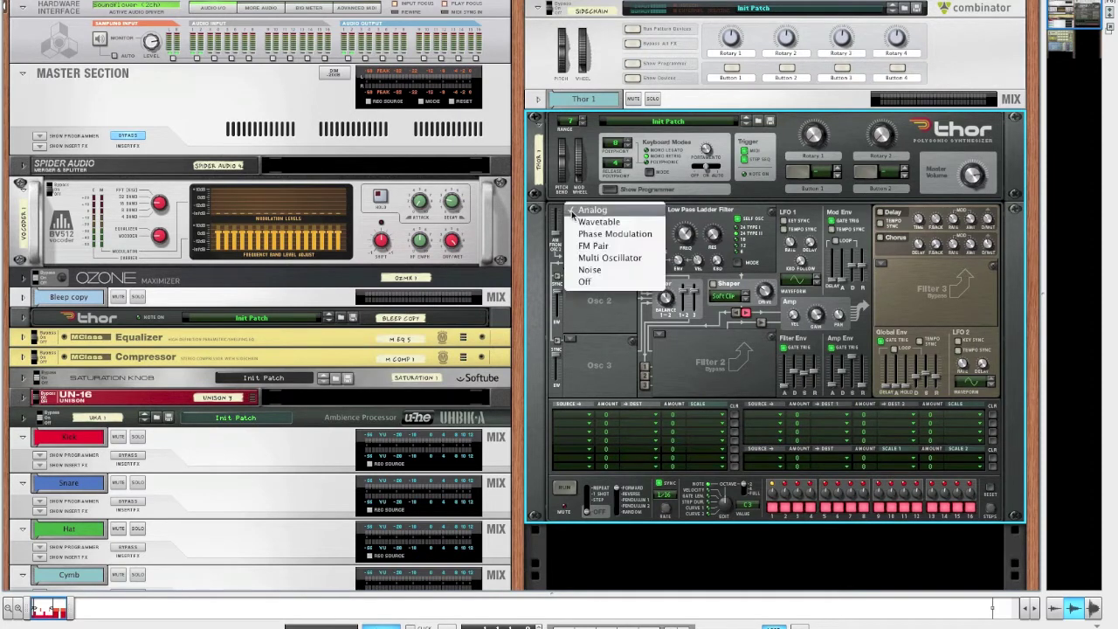
left_click(598, 234)
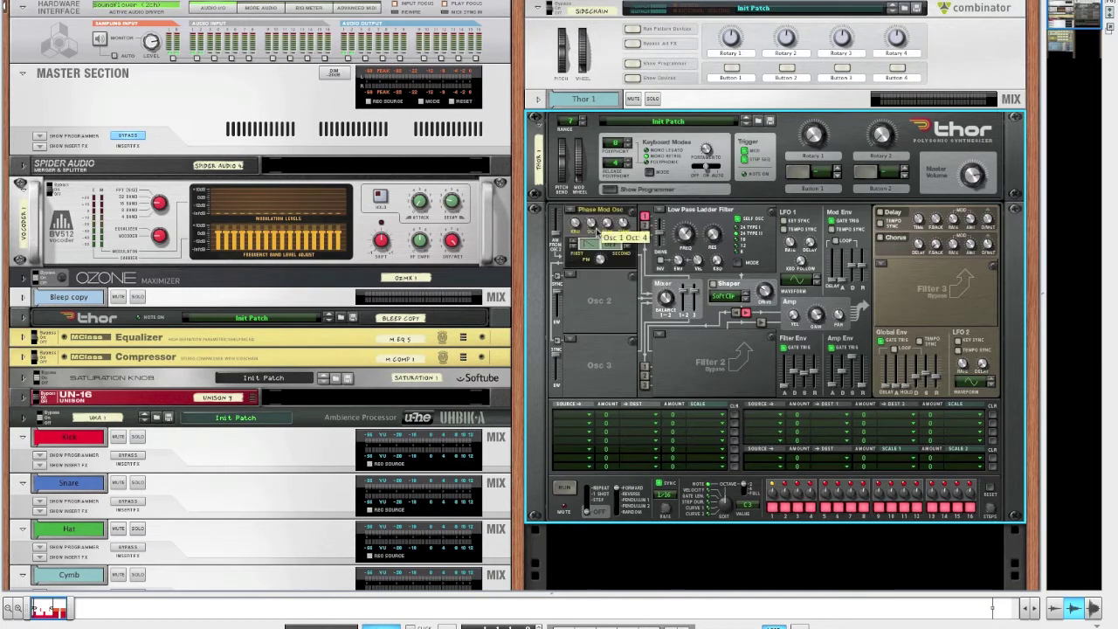
scroll(590, 225, "down", 1)
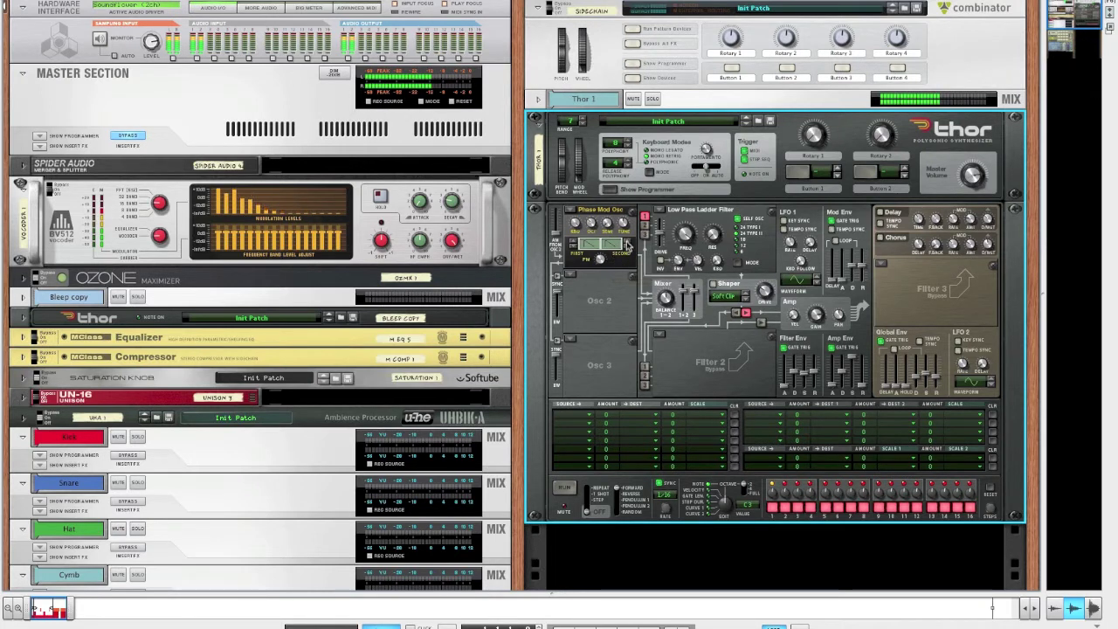
Lower Osc 1's PM amount and pick a different Phase Mod waveform
left_click_drag(626, 244, 597, 257)
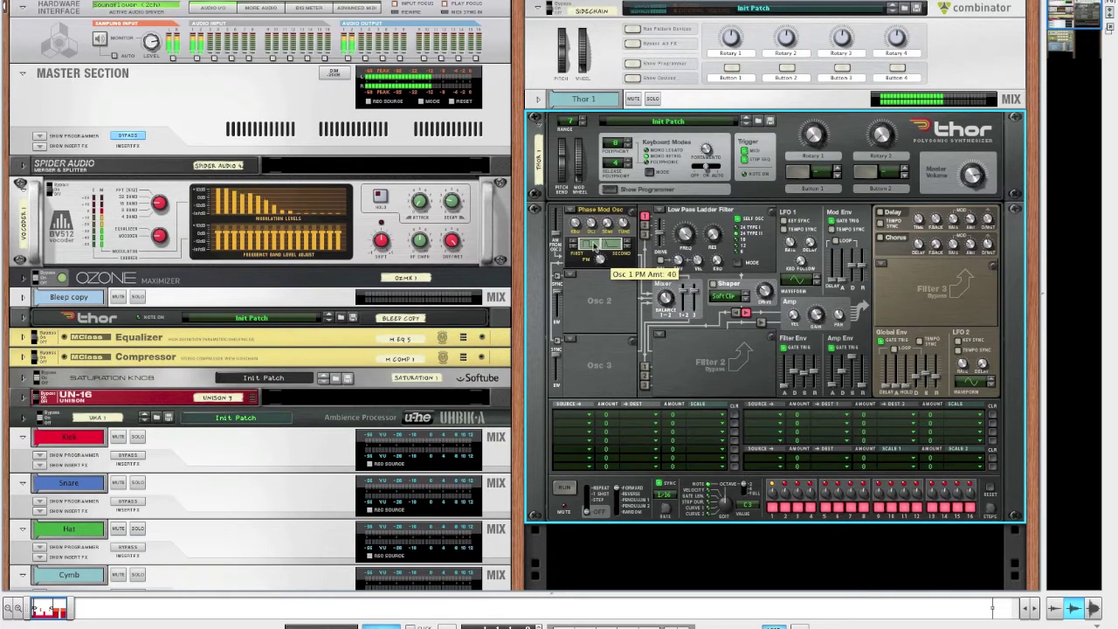
mouse_move(598, 270)
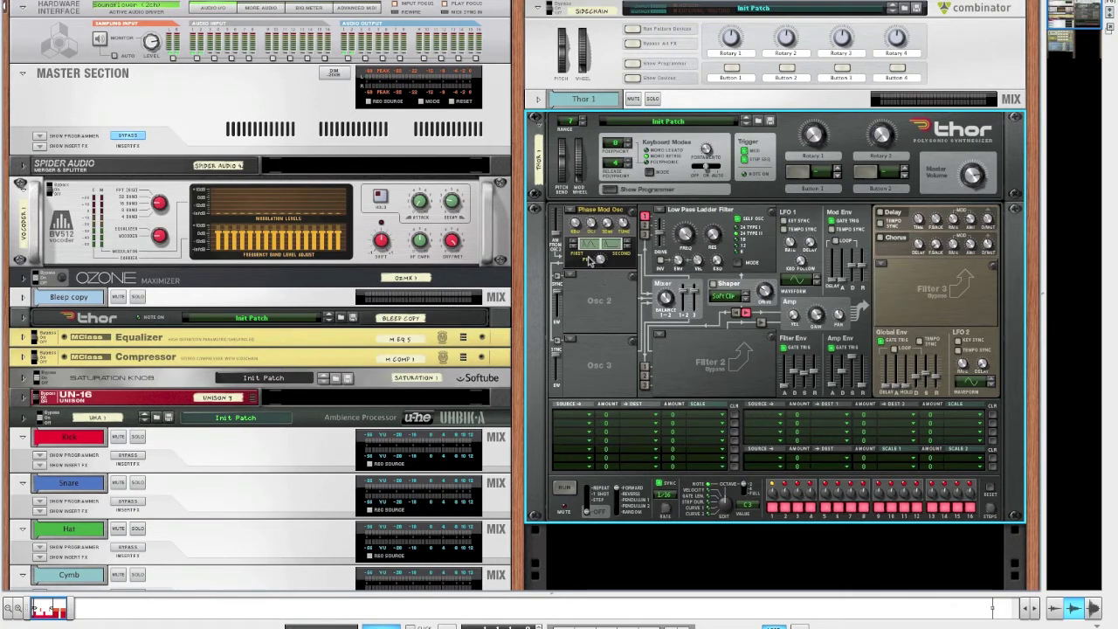
left_click(584, 250)
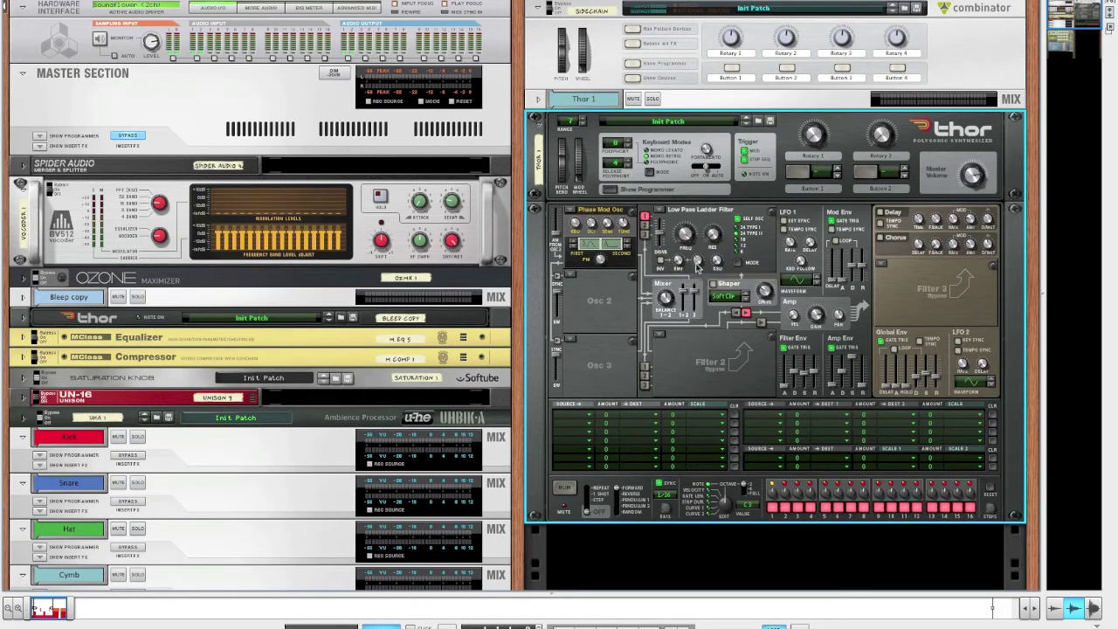
Raise Filter 1 resonance to 79 and enable Thor's chorus with an adjusted delay
left_click_drag(713, 236, 715, 214)
left_click(881, 238)
left_click_drag(920, 245, 927, 278)
Show the sequencer full-window and move the clips from three lanes into Thor's lanes
key("F7")
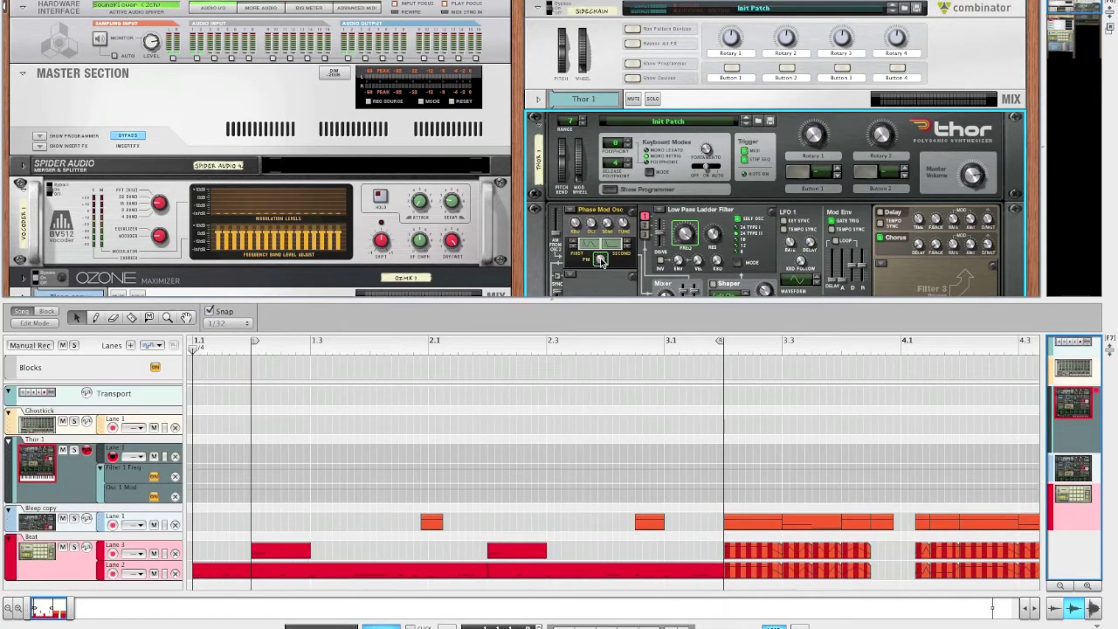
key("F6")
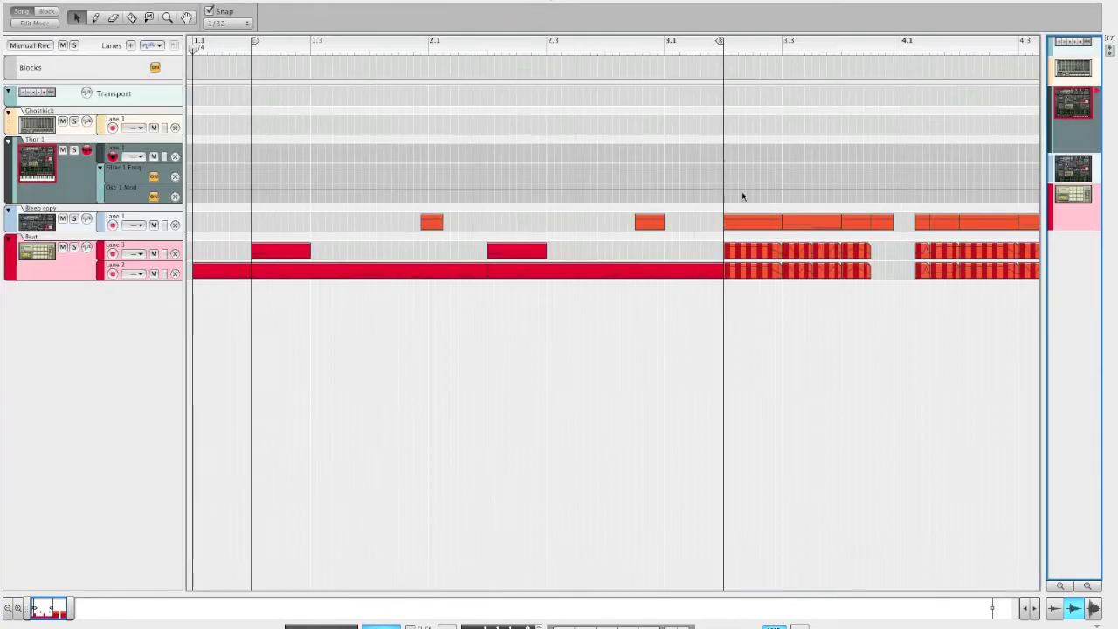
left_click_drag(740, 187, 1045, 280)
left_click_drag(598, 223, 723, 172)
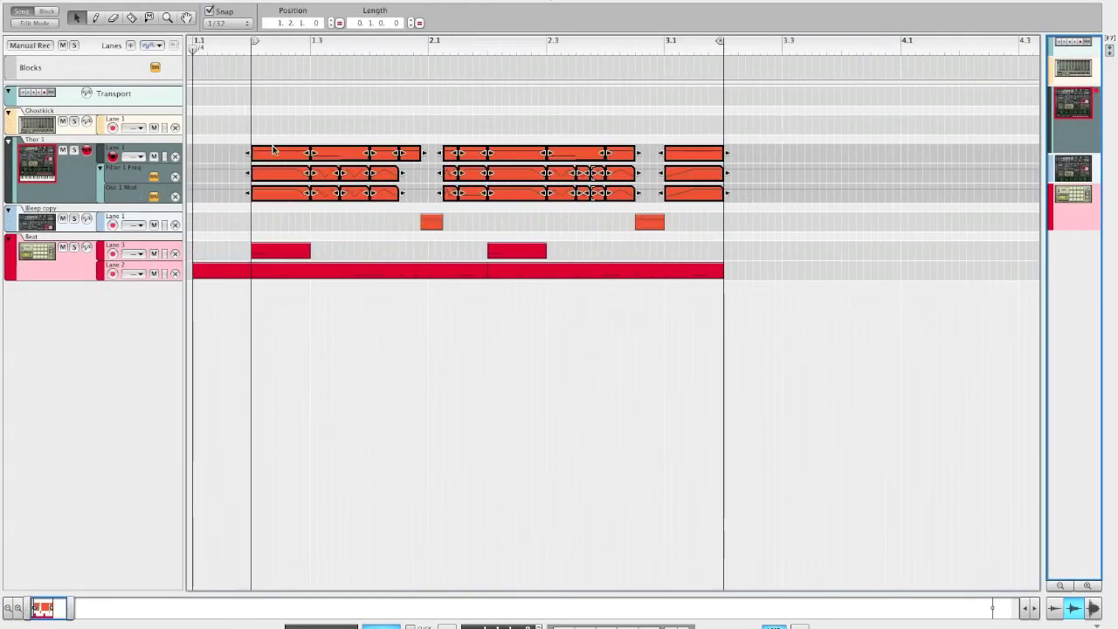
left_click(227, 155)
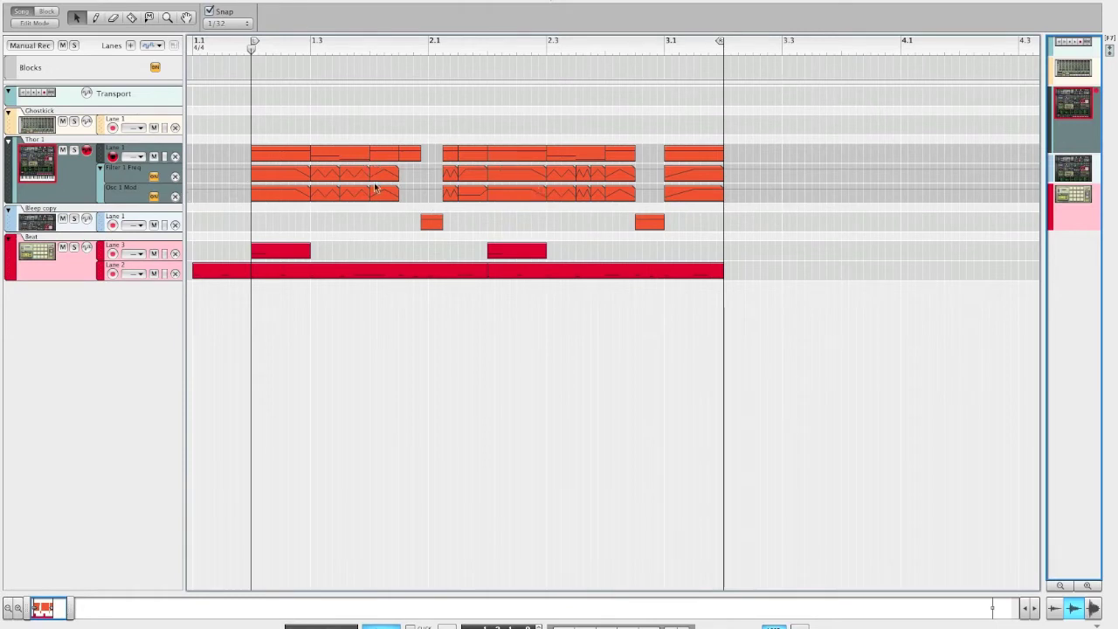
Inspect the Filter 1 Freq automation clip in the clip editor
double_click(330, 174)
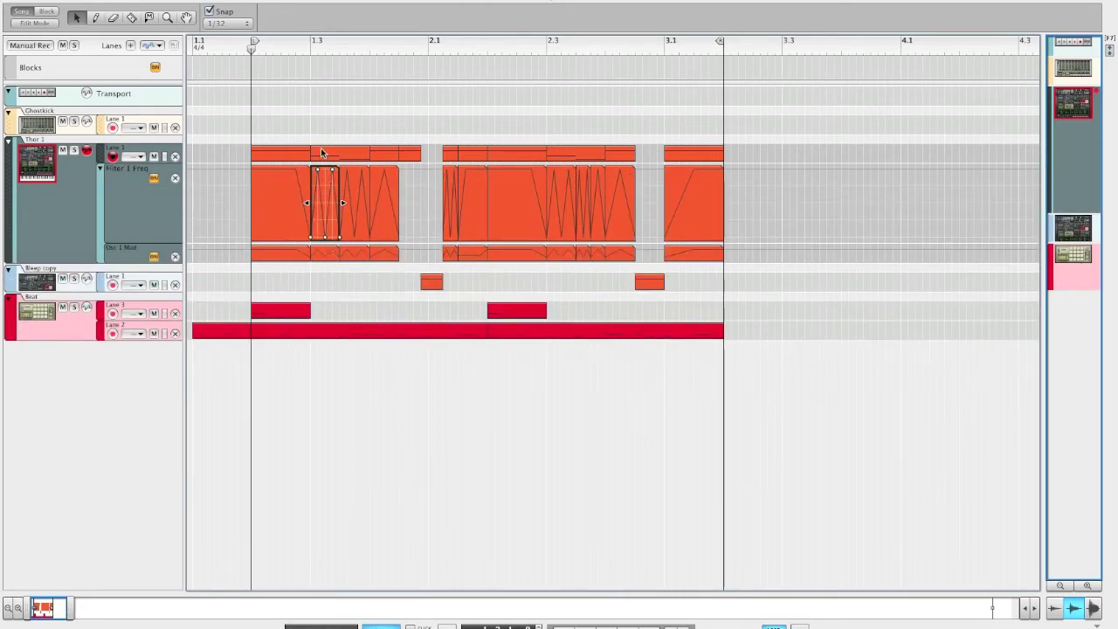
left_click(291, 197)
double_click(295, 180)
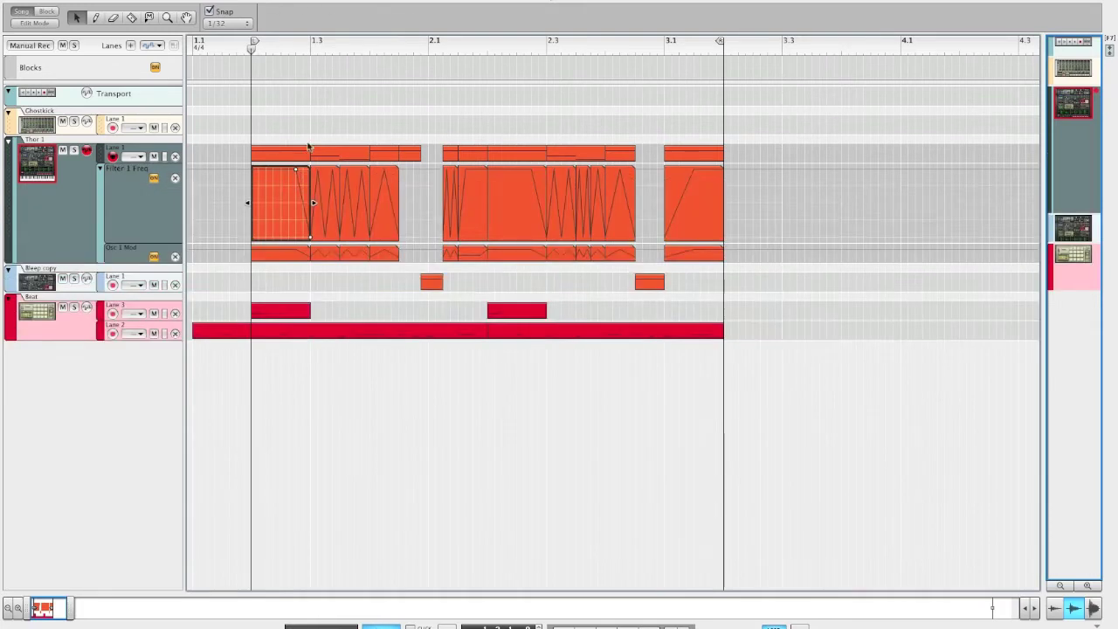
left_click(250, 200)
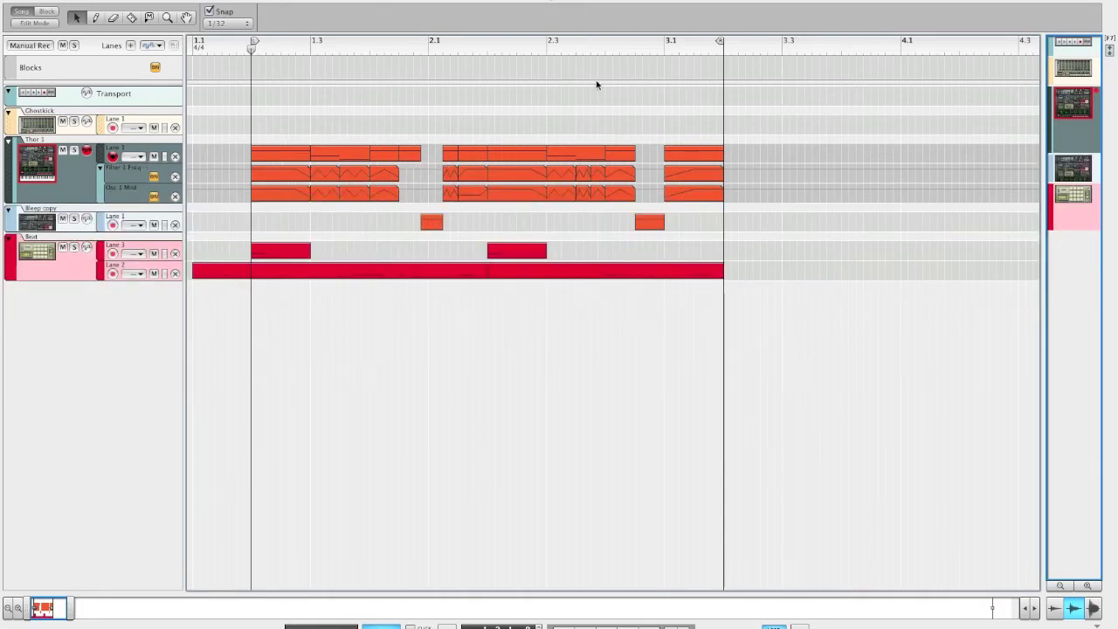
Audition the soloed Thor track from around bar 2.3, then unsolo and return to the left locator
left_click(576, 47)
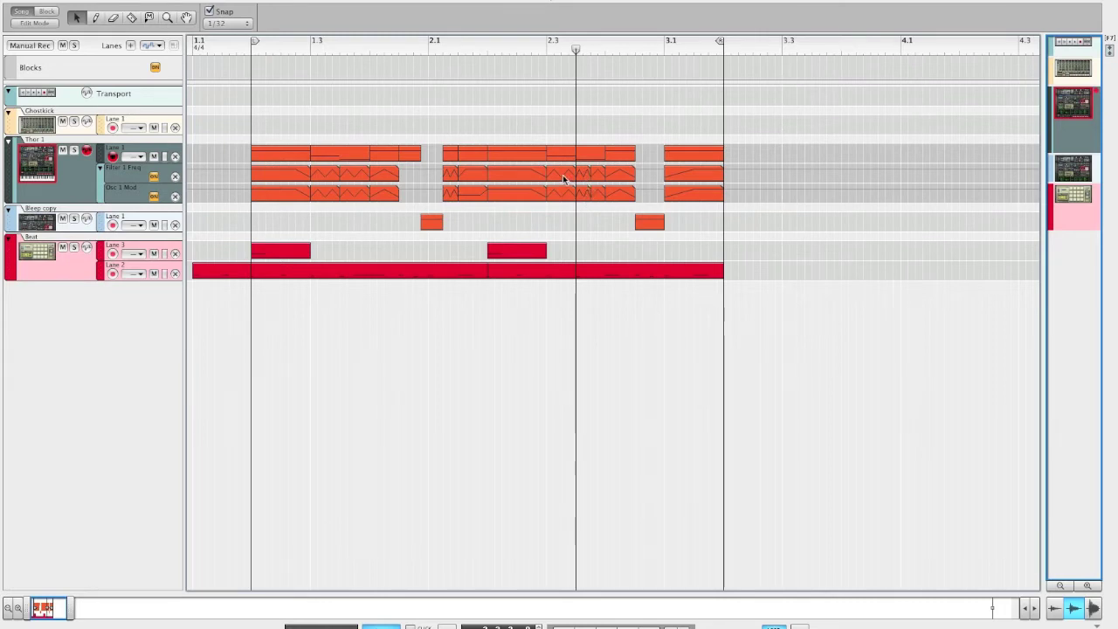
left_click(74, 150)
key("space")
key("space")
key("space")
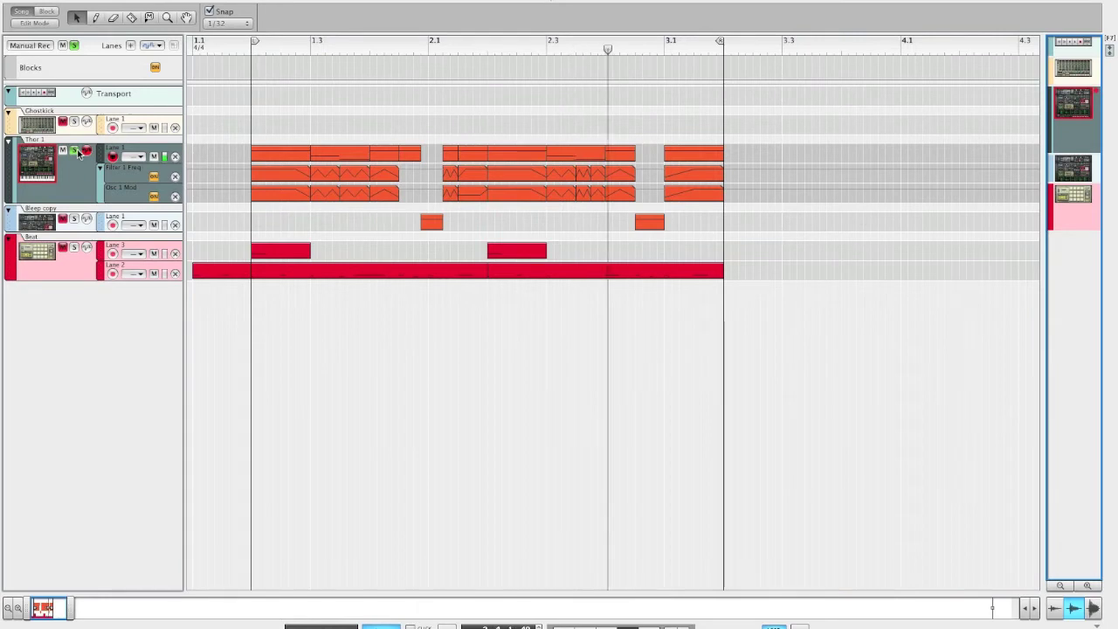
key("space")
left_click(75, 151)
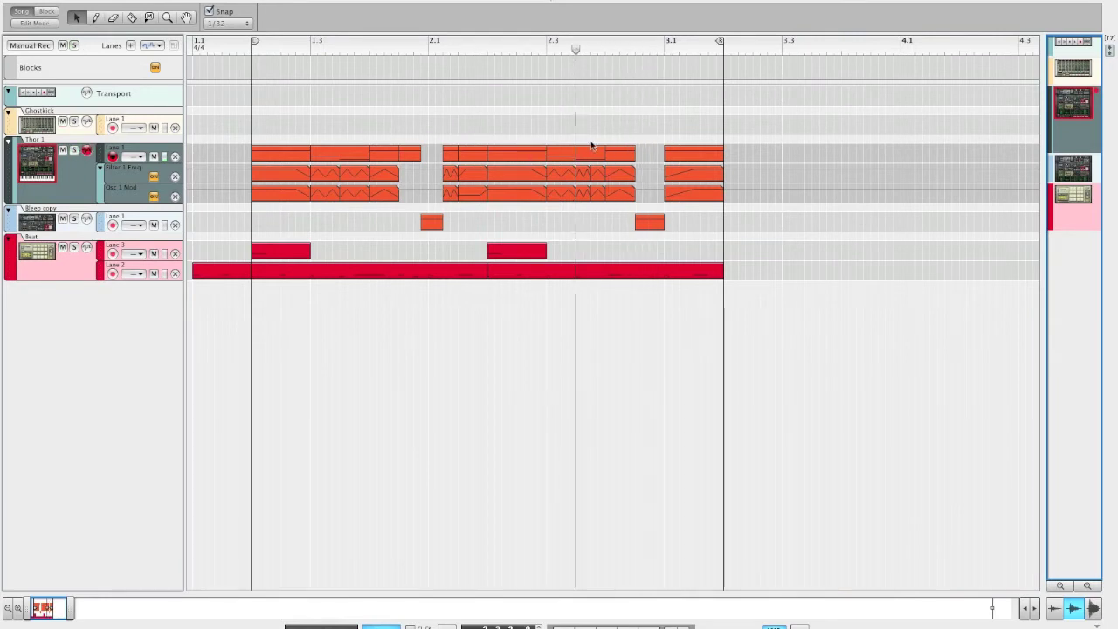
left_click(251, 50)
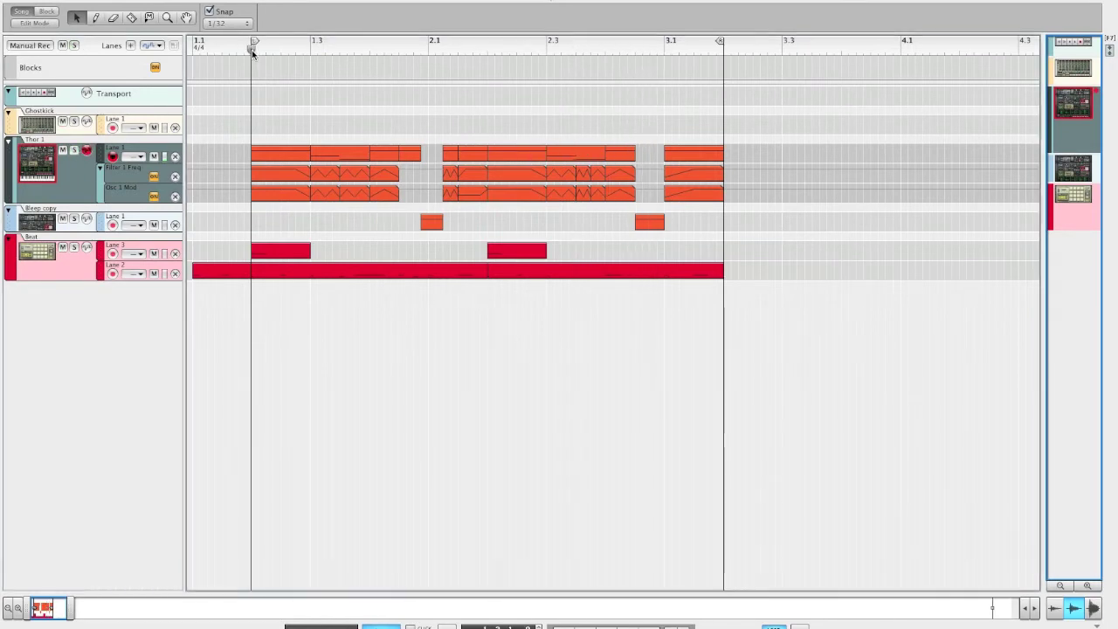
Check the Thor clip's notes, then go back to the arrangement and the rack
double_click(284, 158)
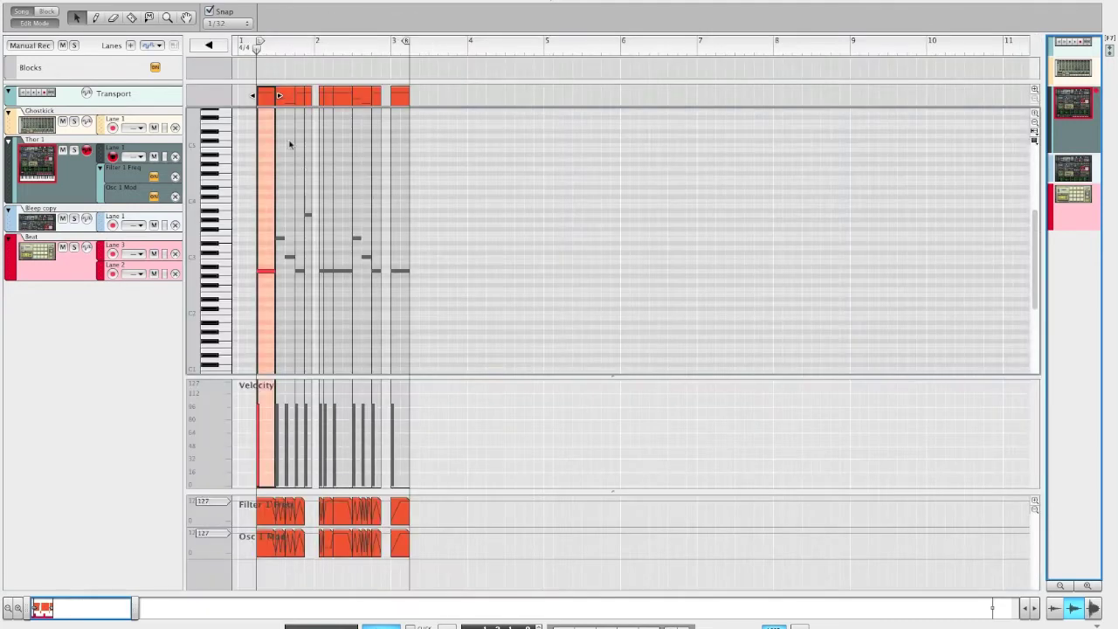
left_click(218, 48)
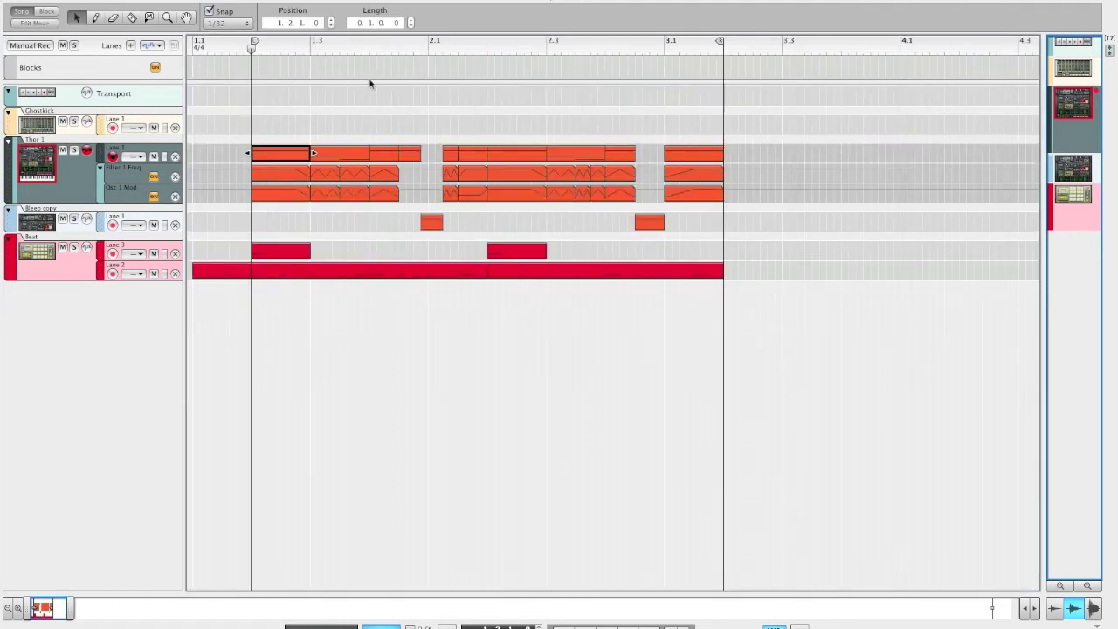
key("F6")
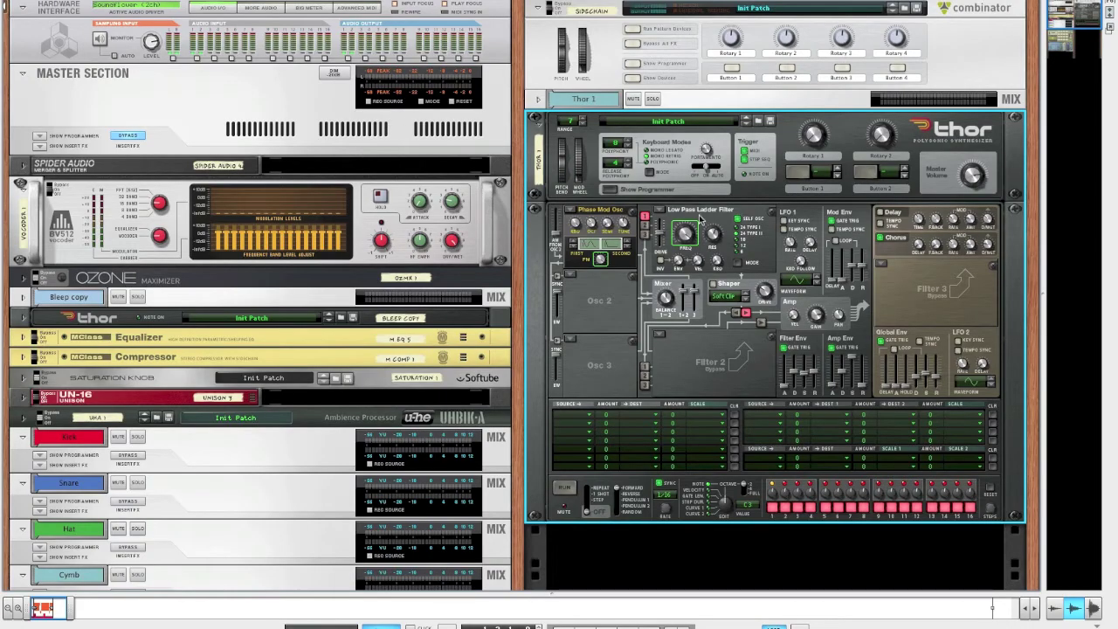
Set Thor's Filter 1 to Bypass, solo Thor and play briefly to hear it
left_click(668, 212)
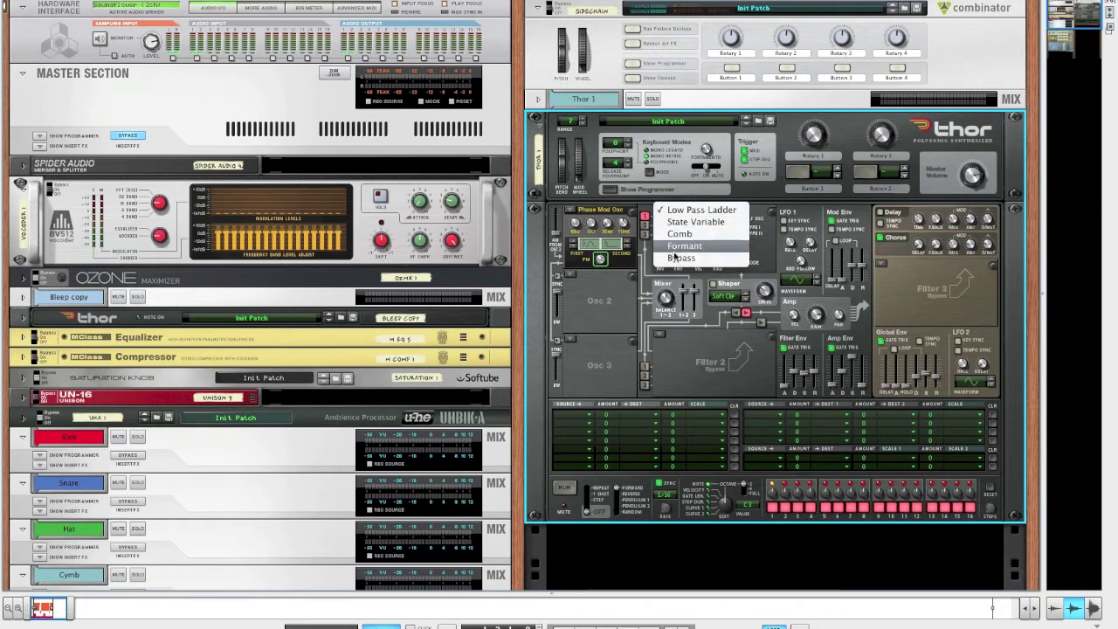
left_click(679, 258)
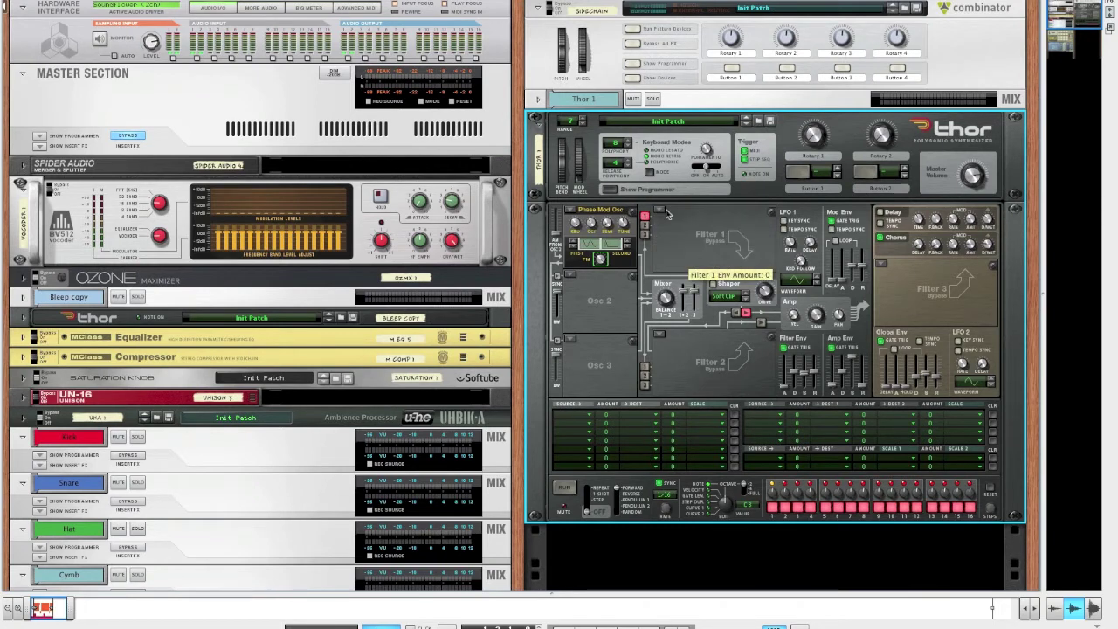
left_click(652, 99)
key("space")
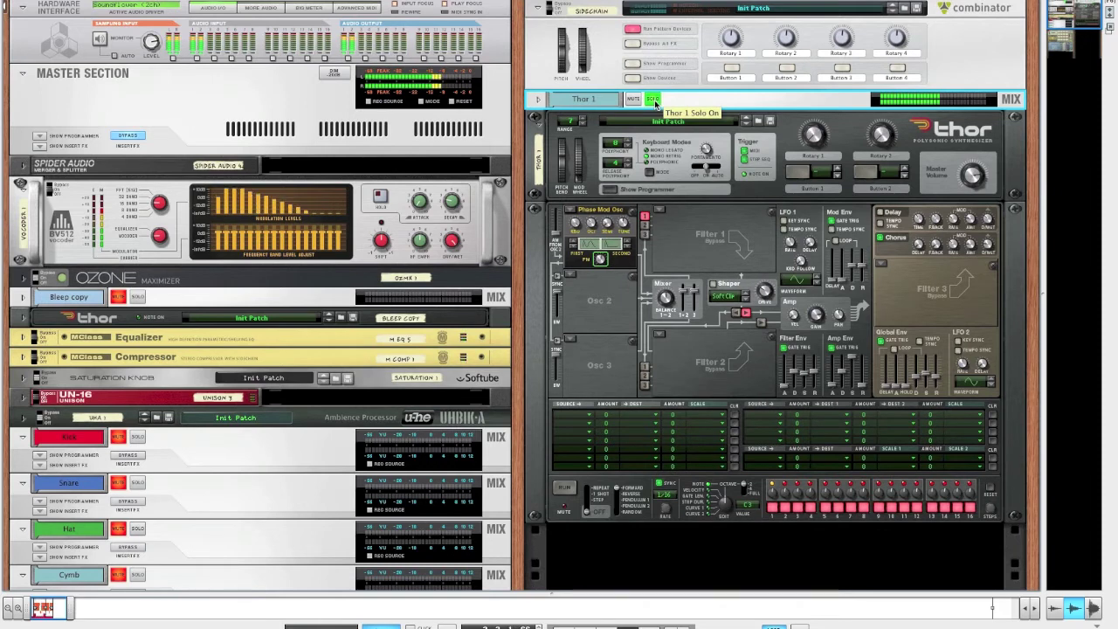
key("space")
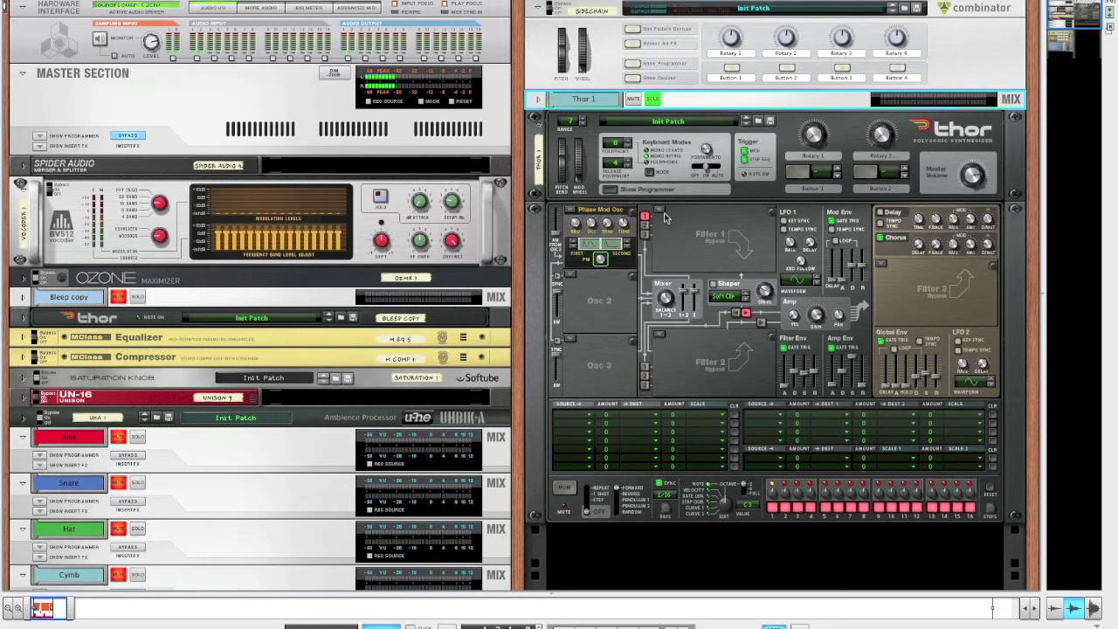
Switch Thor's Filter 1 from Bypass back to Low Pass Ladder
left_click(664, 213)
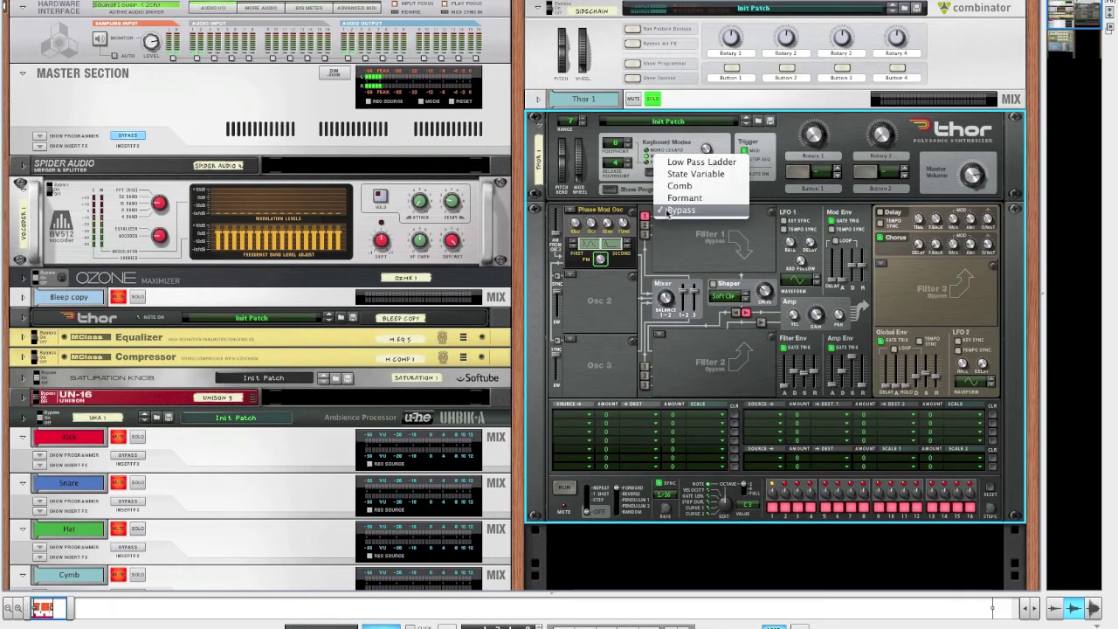
left_click(690, 163)
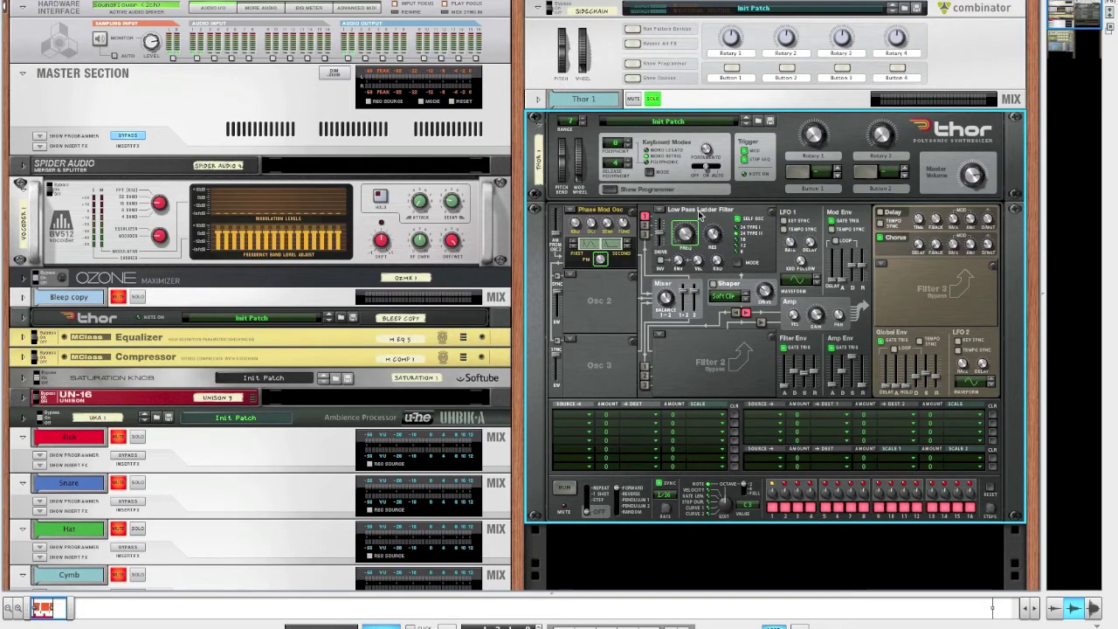
mouse_move(715, 237)
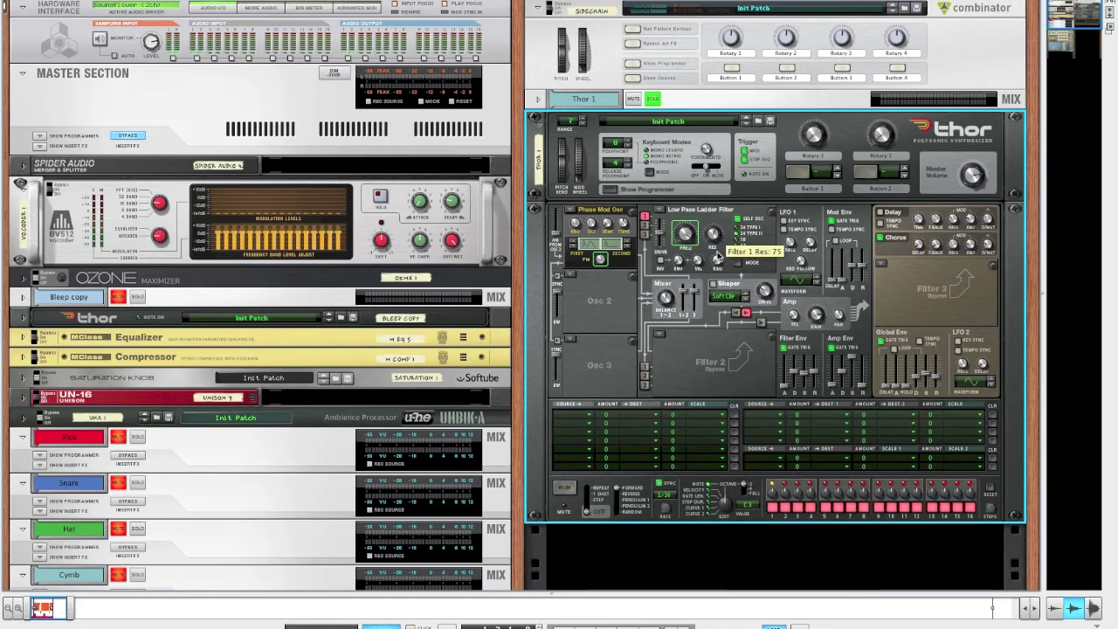
scroll(648, 359, "down", 3)
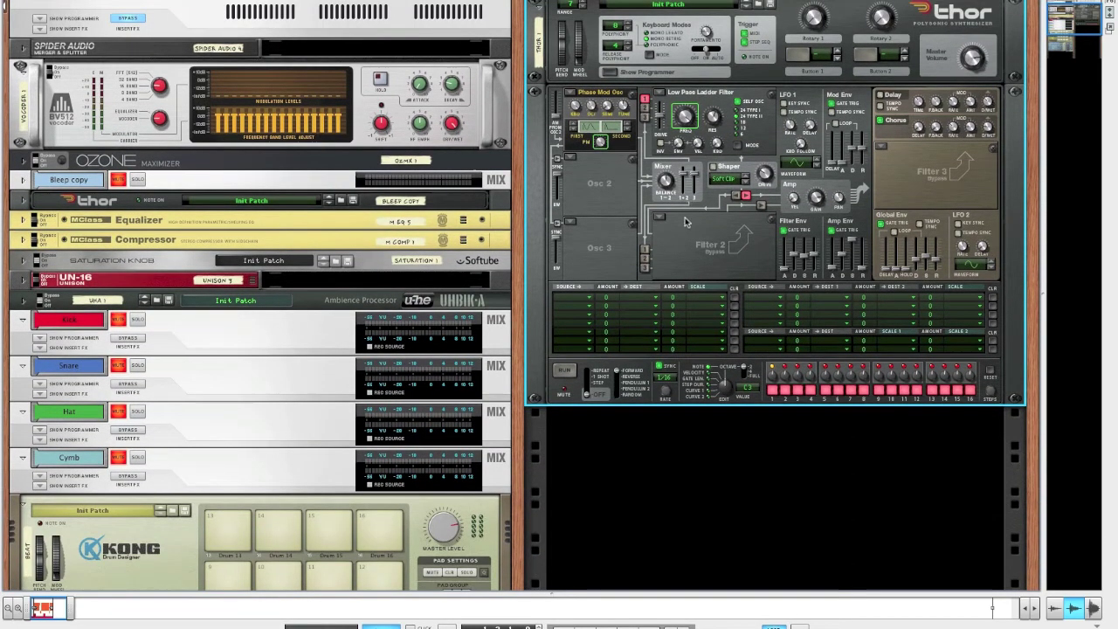
Insert an MClass Equalizer after Thor and set its Parametric 2 gain to -16 dB
right_click(709, 236)
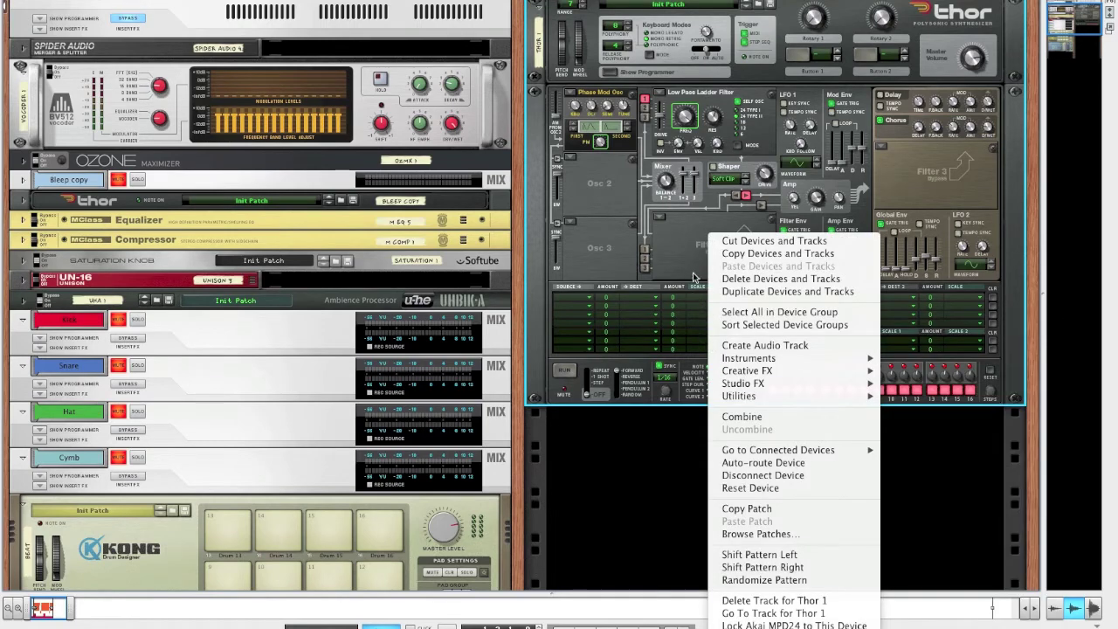
right_click(694, 263)
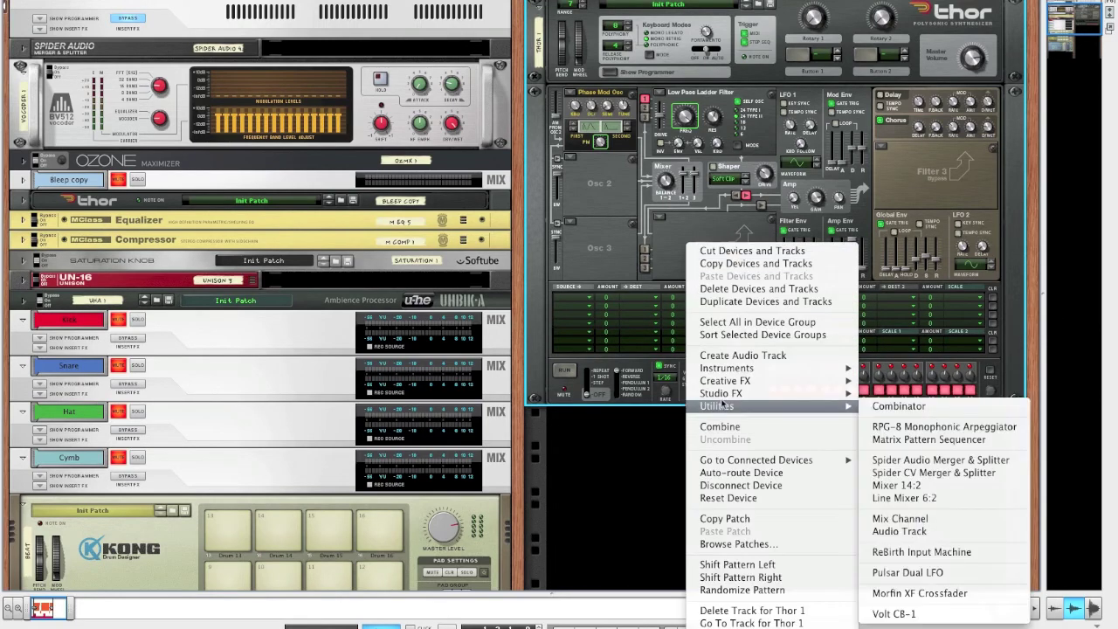
mouse_move(808, 394)
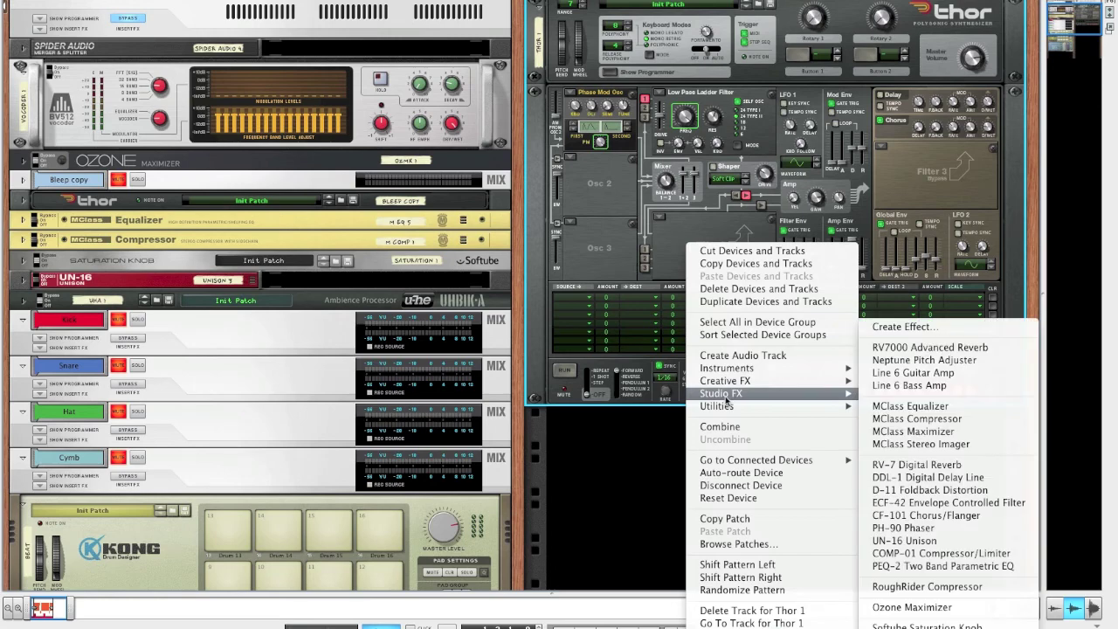
left_click(890, 408)
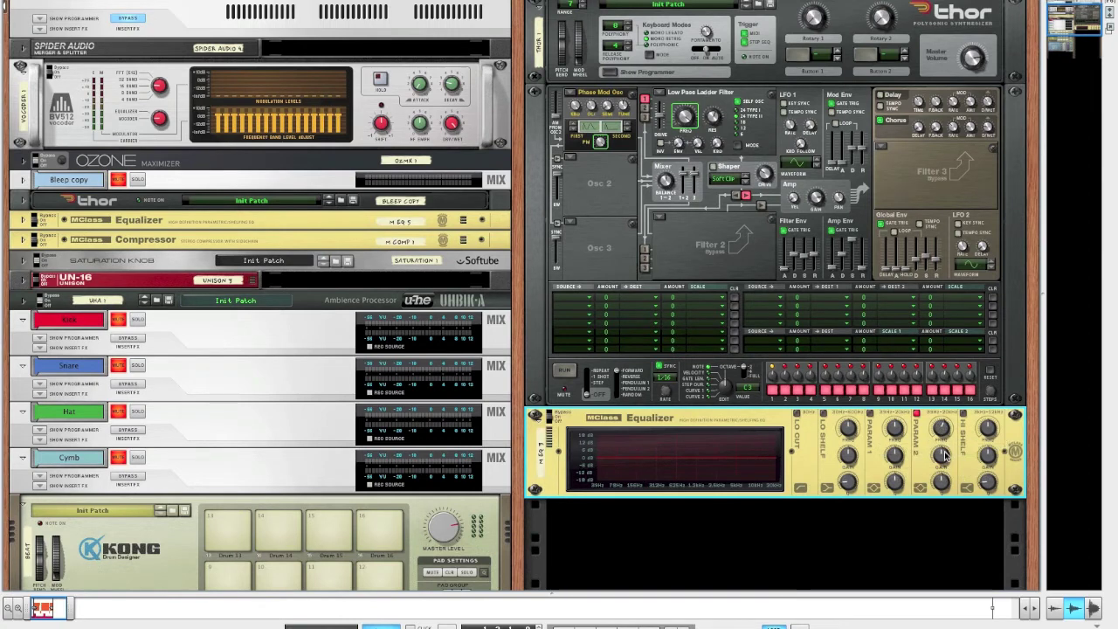
left_click_drag(943, 454, 941, 489)
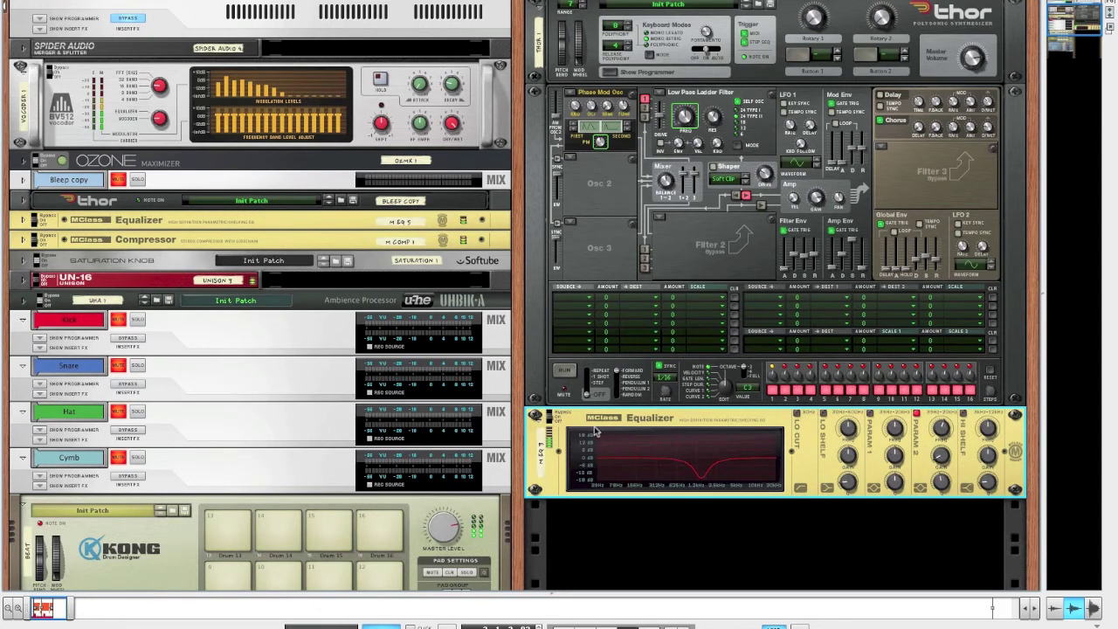
Compare the EQ bypassed and on, enable Param 1 at 39.1 Hz, and turn on LO CUT
left_click(551, 411)
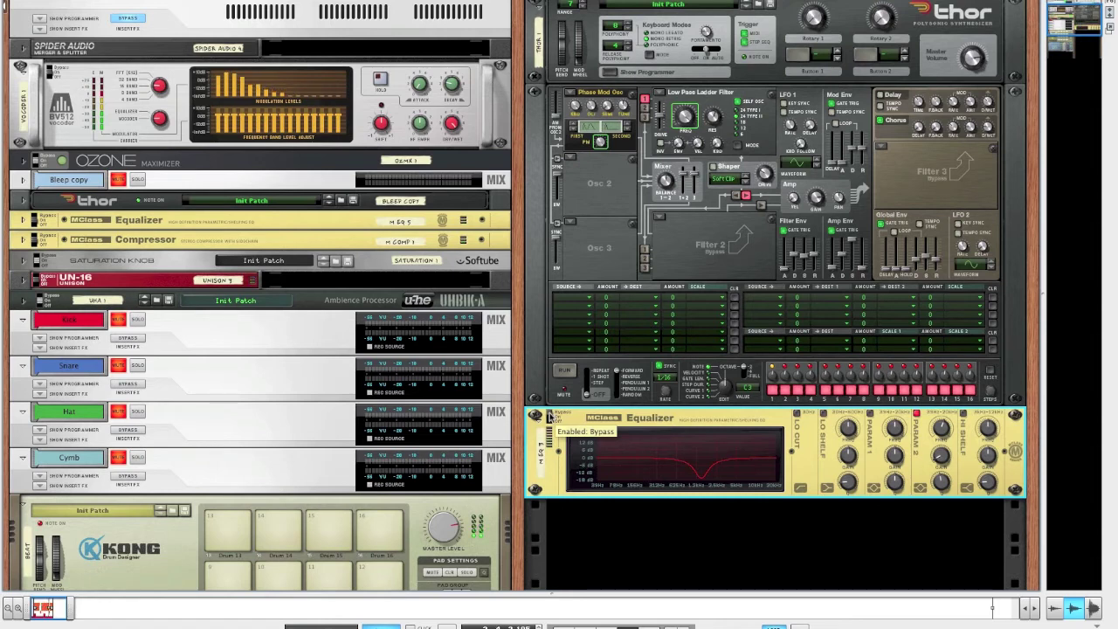
left_click(551, 416)
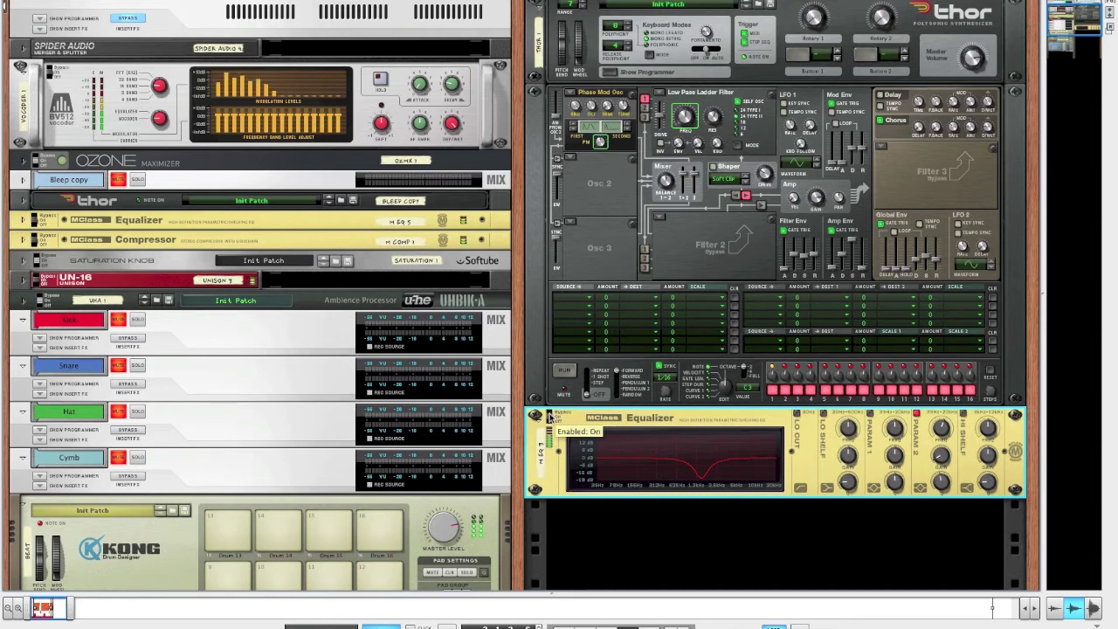
left_click(872, 414)
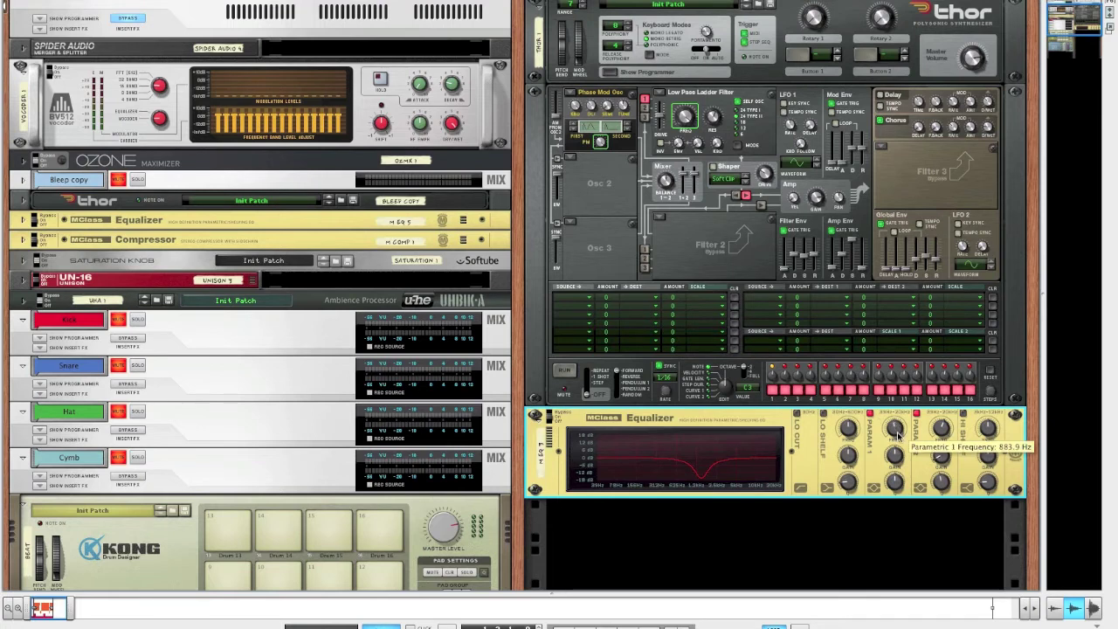
left_click_drag(897, 434, 896, 483)
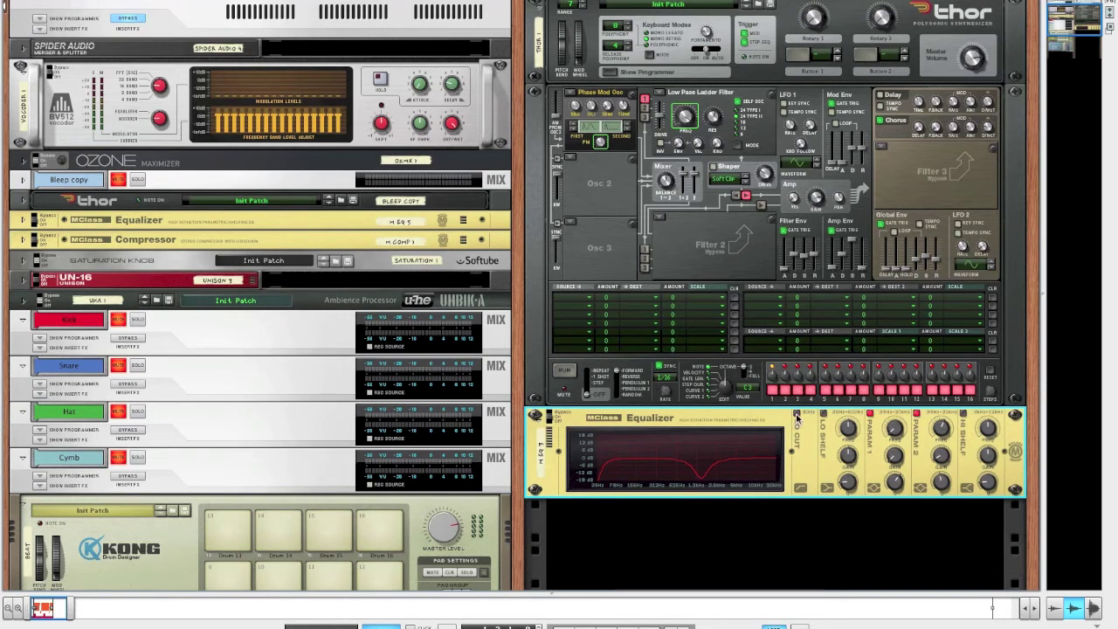
left_click(797, 414)
scroll(715, 423, "down", 3)
Insert an MClass Compressor after the Equalizer with ratio 10.6:1 and output gain 3.8 dB
right_click(699, 368)
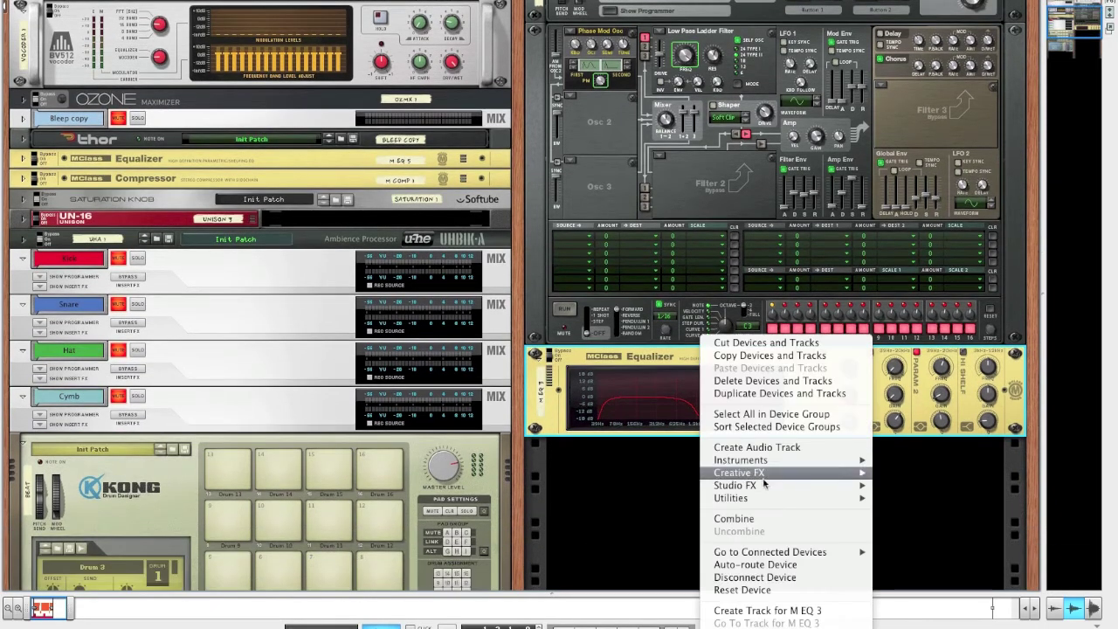
mouse_move(764, 485)
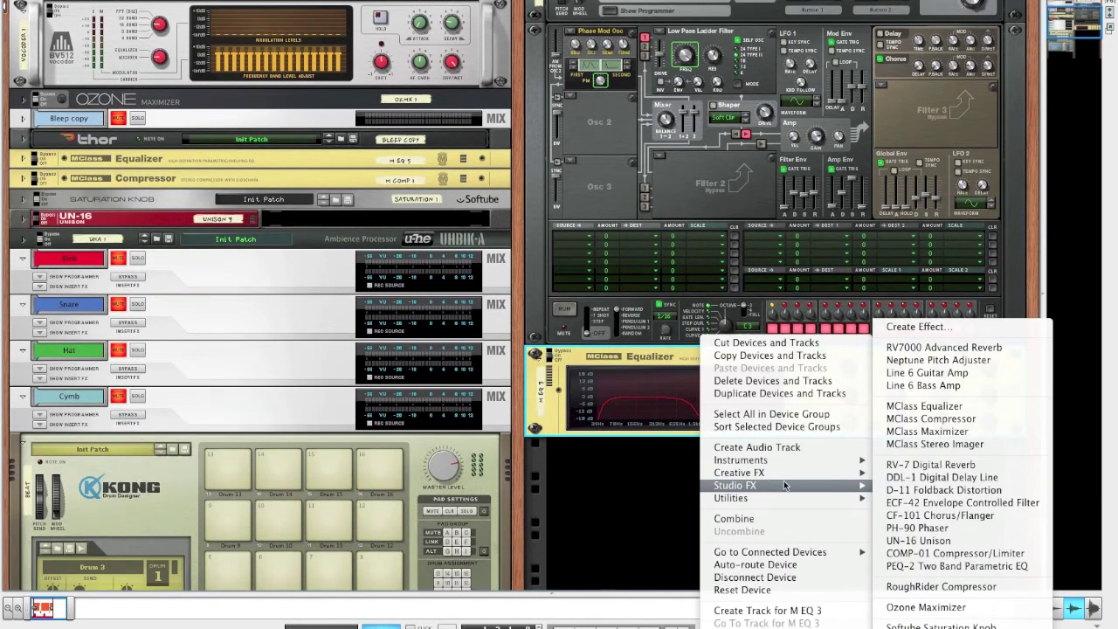
left_click(923, 420)
left_click_drag(774, 460, 671, 460)
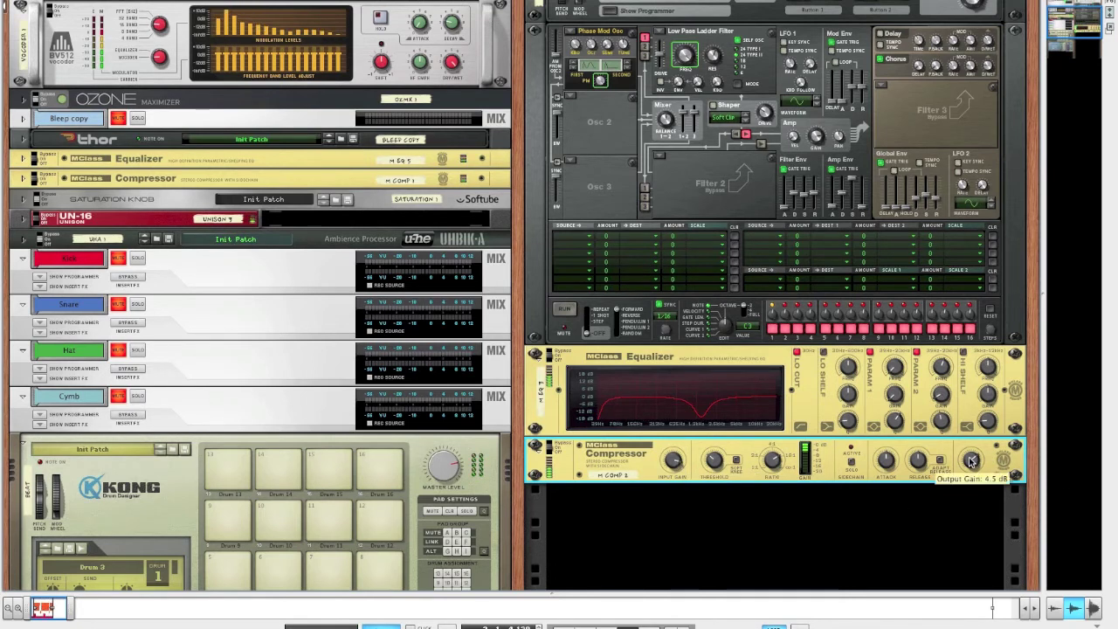
left_click_drag(972, 461, 976, 463)
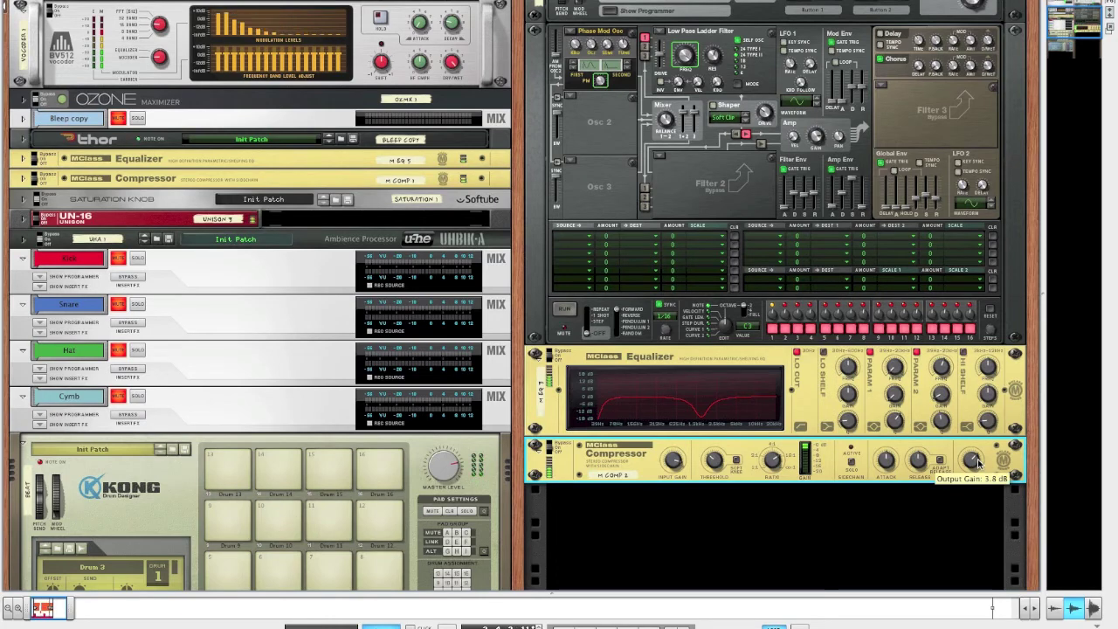
scroll(865, 365, "up", 3)
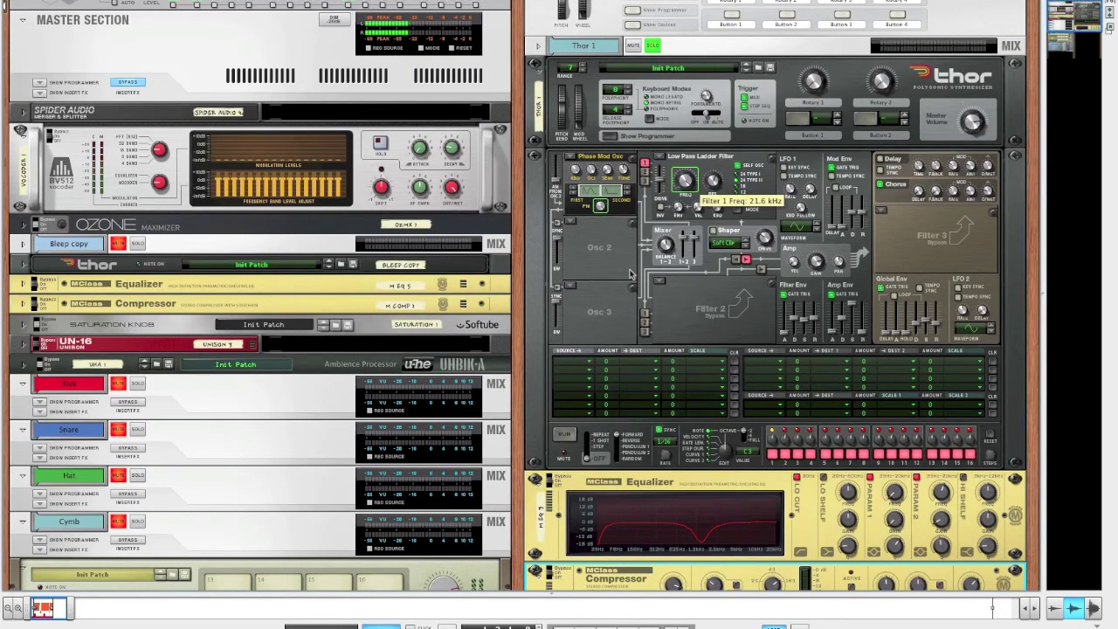
Review Thor, the Equalizer and the Compressor in the rack, then start the song
scroll(679, 192, "down", 2)
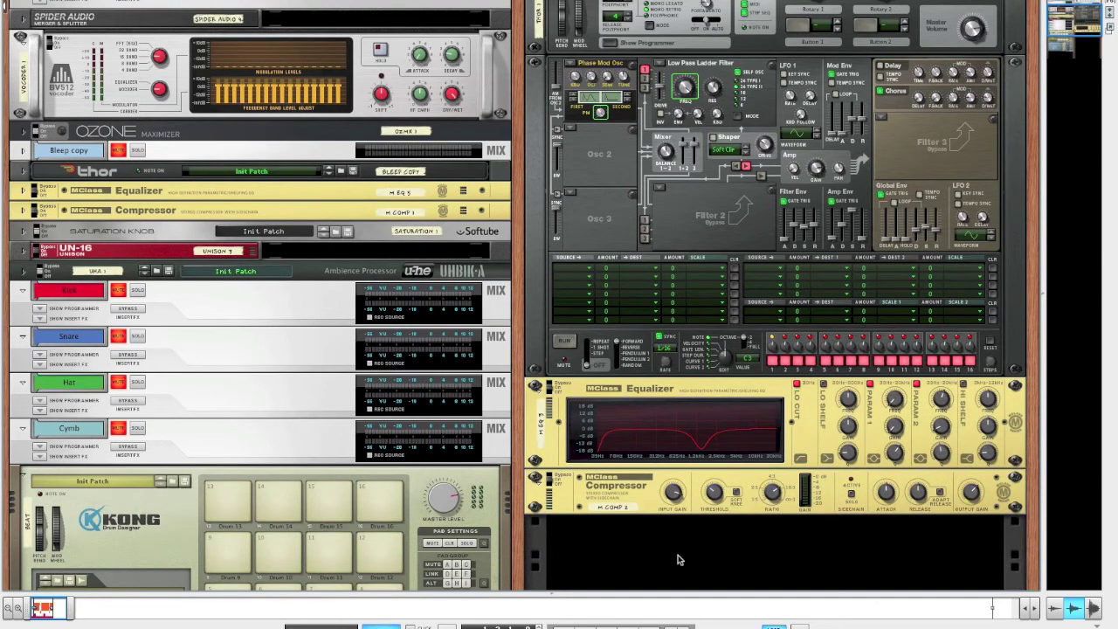
scroll(678, 559, "up", 1)
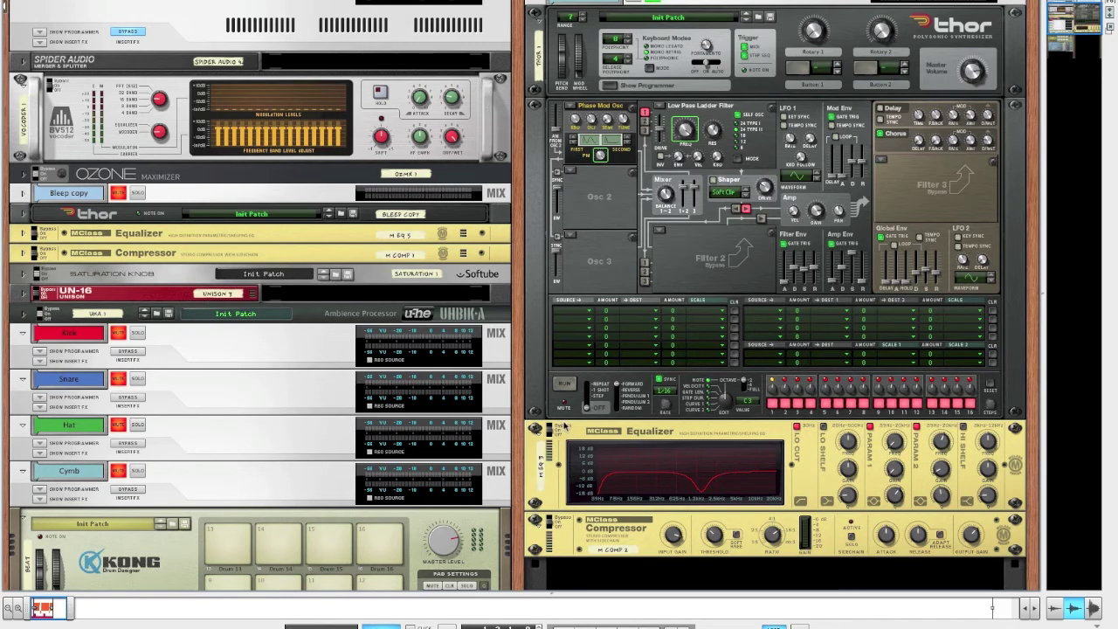
scroll(569, 416, "up", 1)
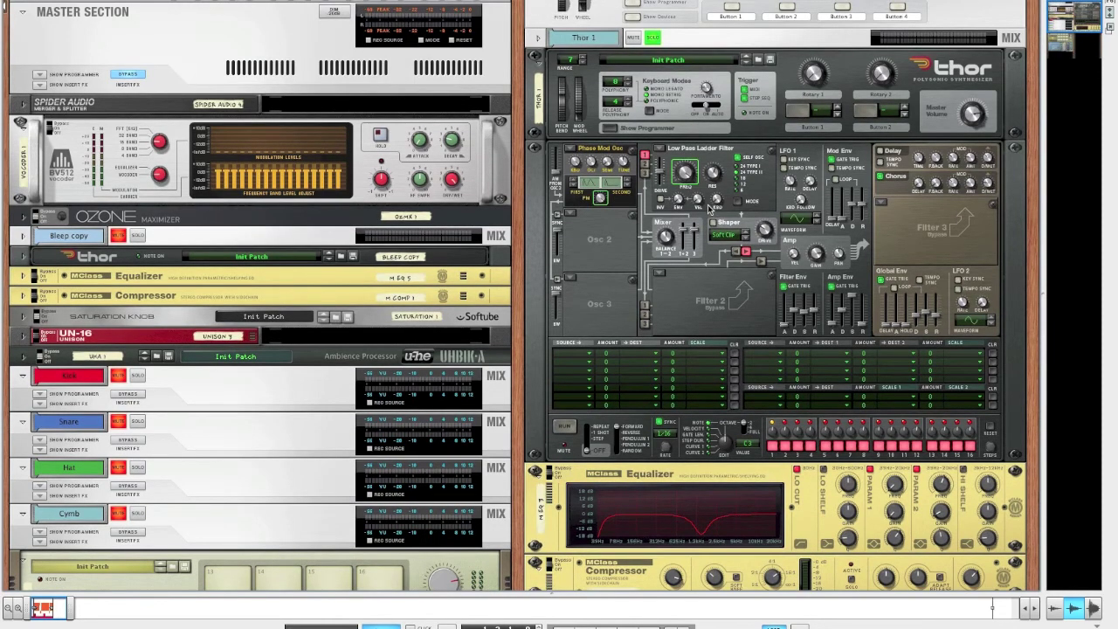
scroll(713, 222, "down", 8)
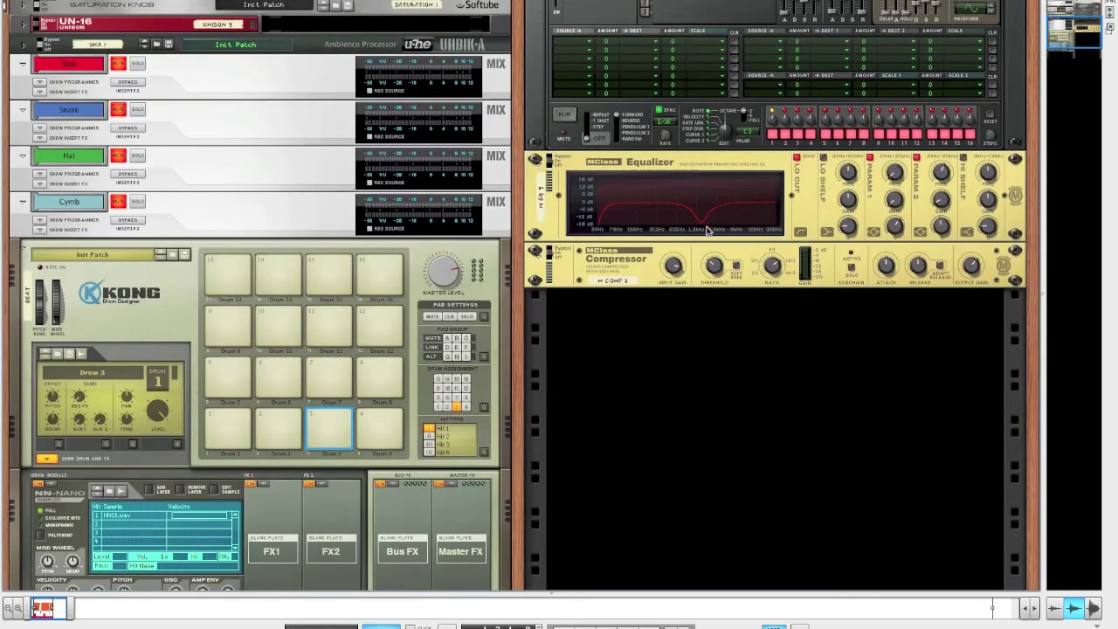
scroll(699, 238, "up", 3)
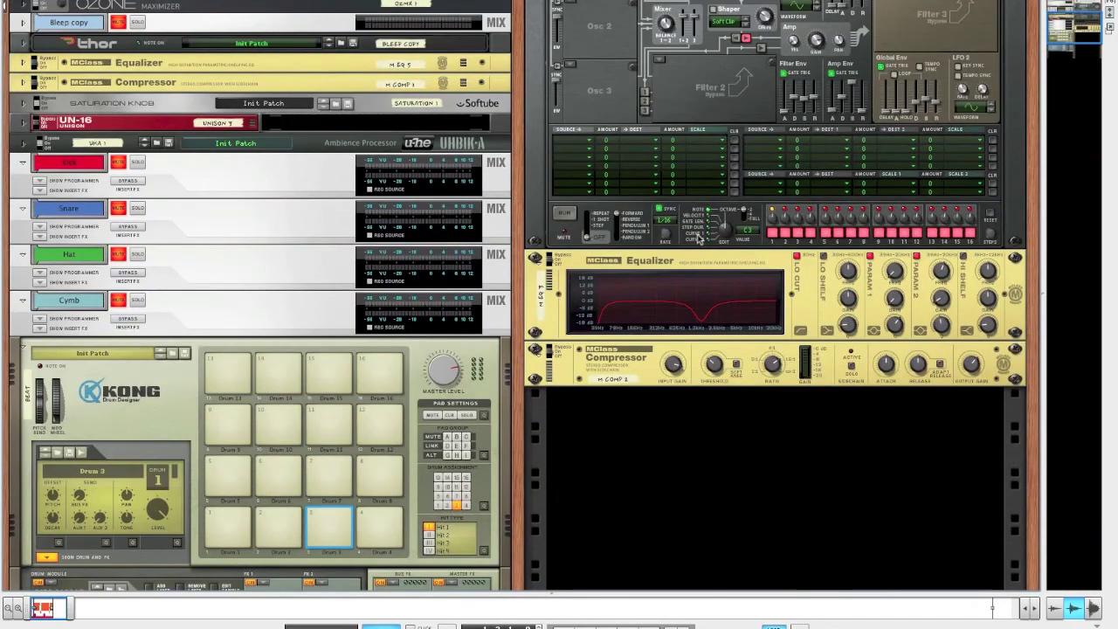
key("space")
scroll(698, 236, "up", 7)
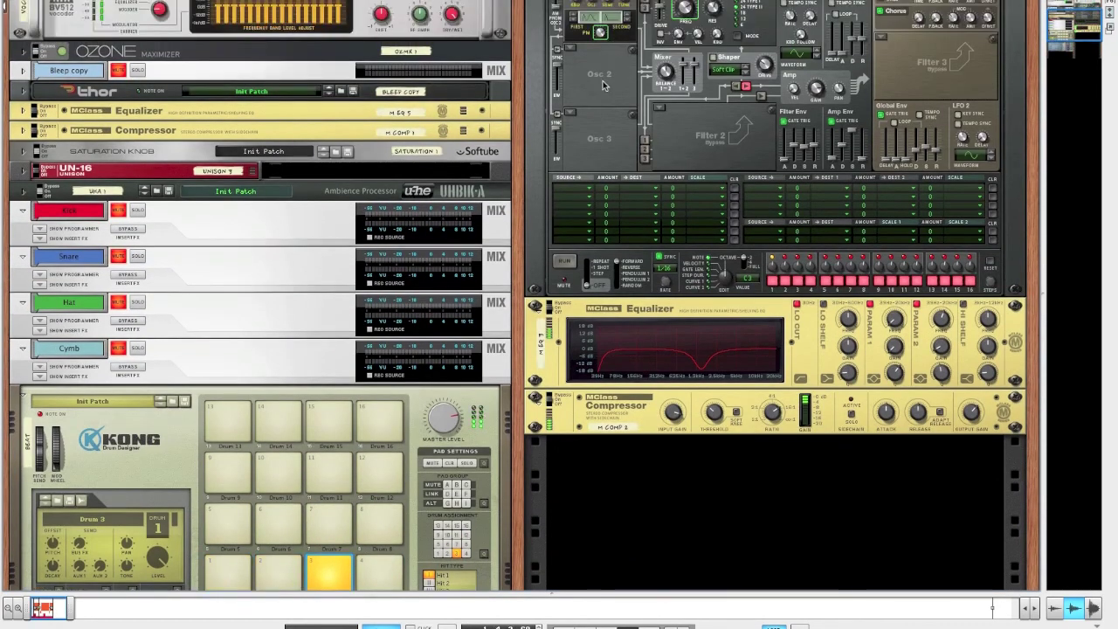
Un-solo Thor 1 so the bass plays with the drums, checking the sequencer clips before returning to the rack
left_click(652, 99)
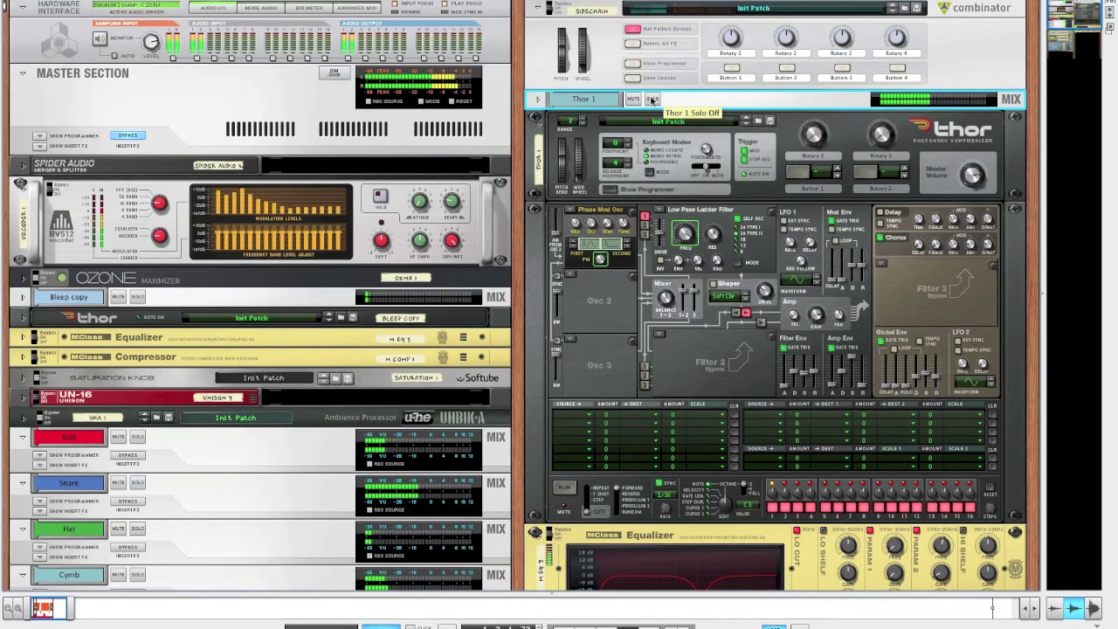
scroll(569, 255, "down", 4)
key("F7")
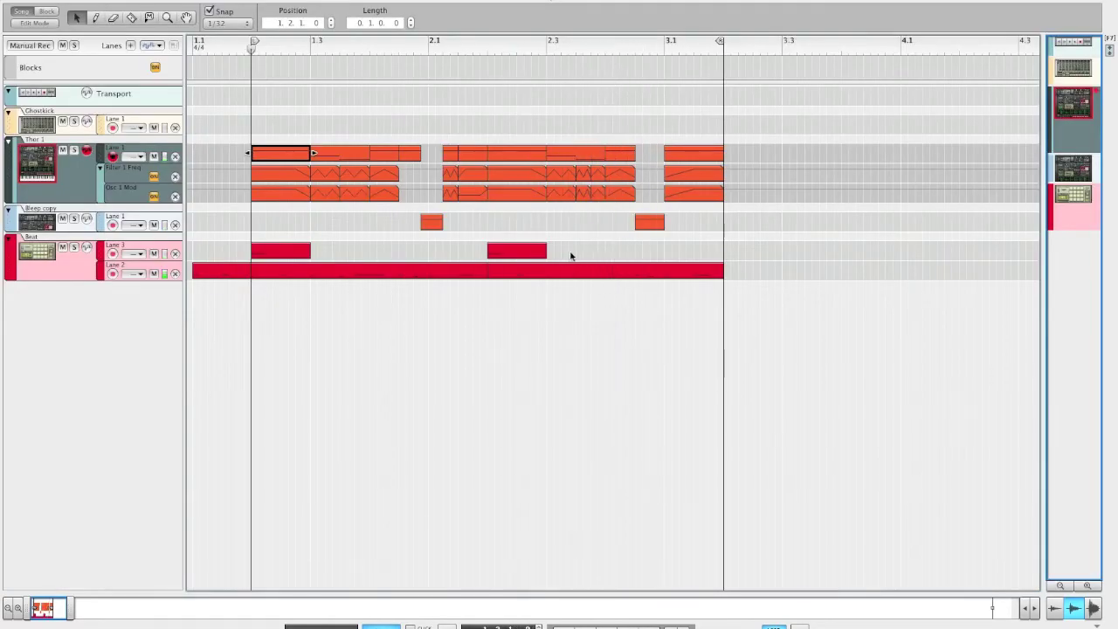
key("F6")
scroll(566, 251, "up", 3)
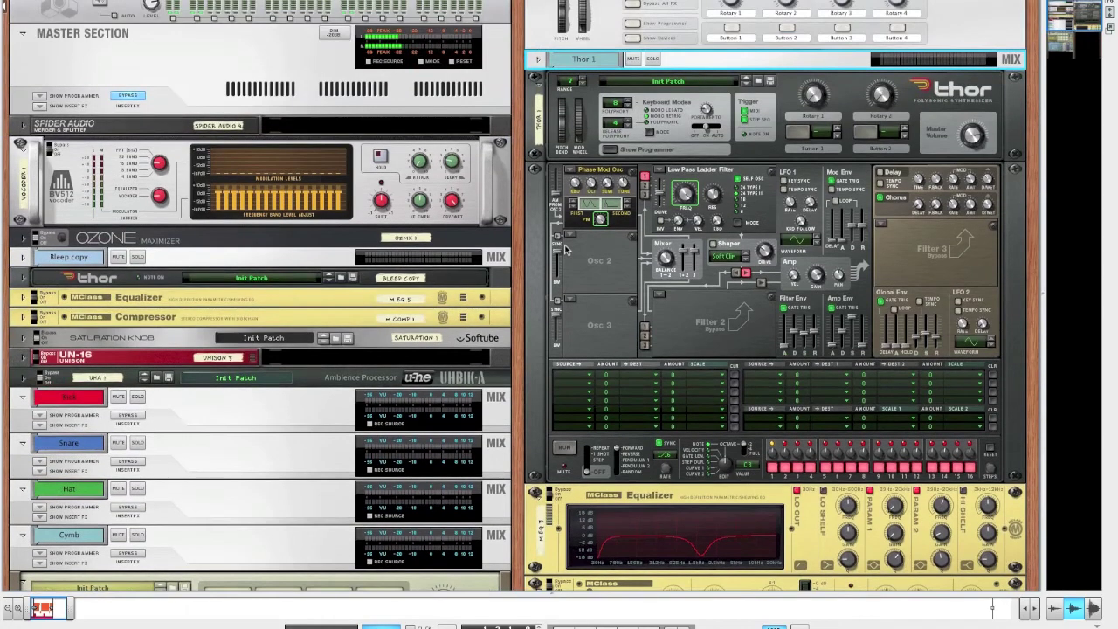
scroll(566, 251, "up", 1)
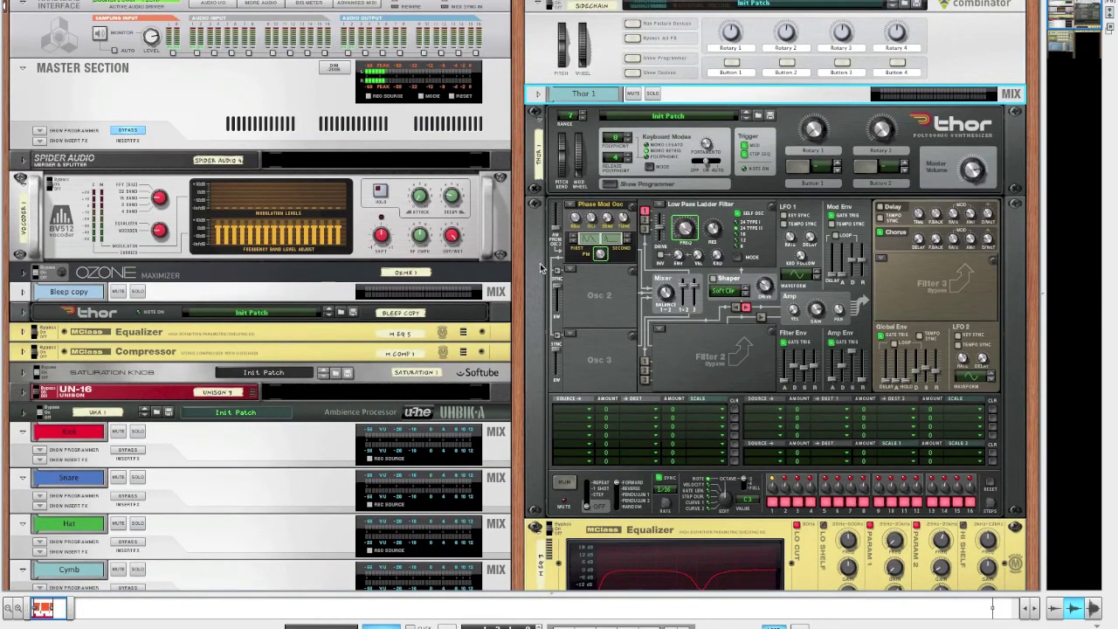